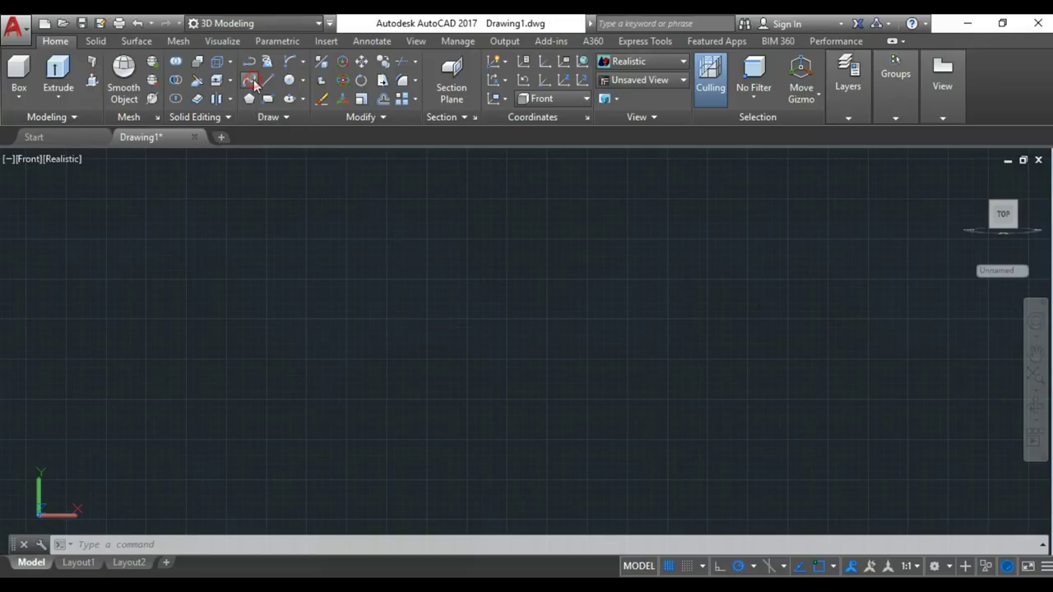
- Draw a spline through six fit points in the Front viewport, tracing the bowl's side profile down to a small dip
left_click(251, 81)
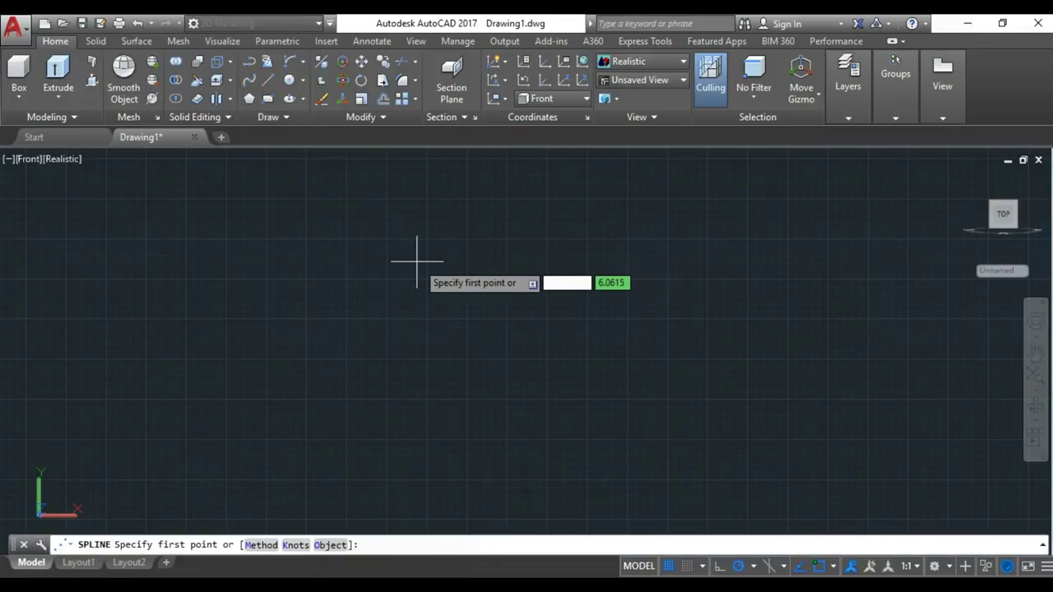
left_click(369, 235)
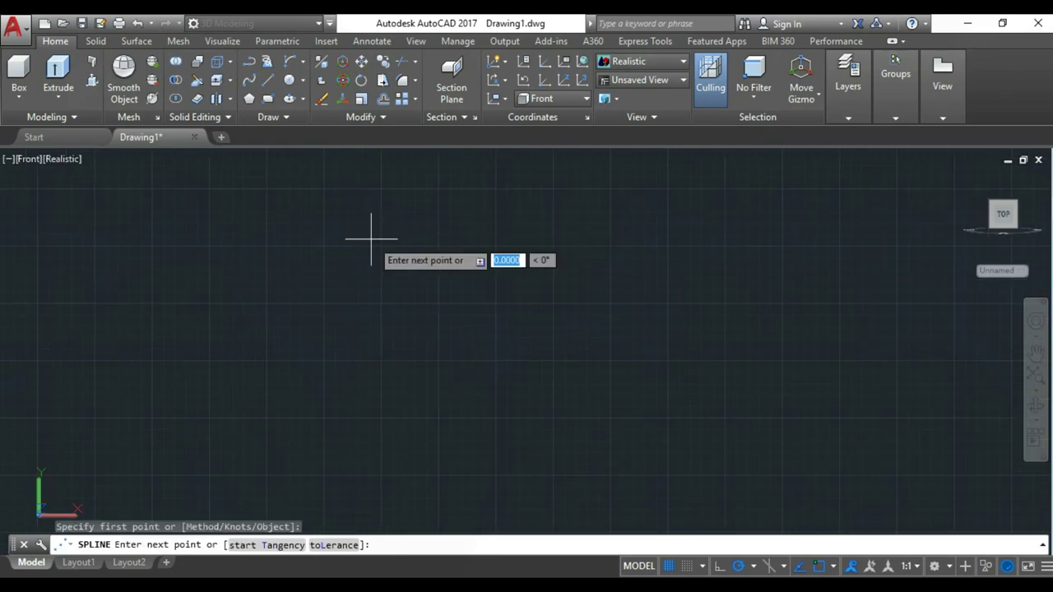
left_click(363, 284)
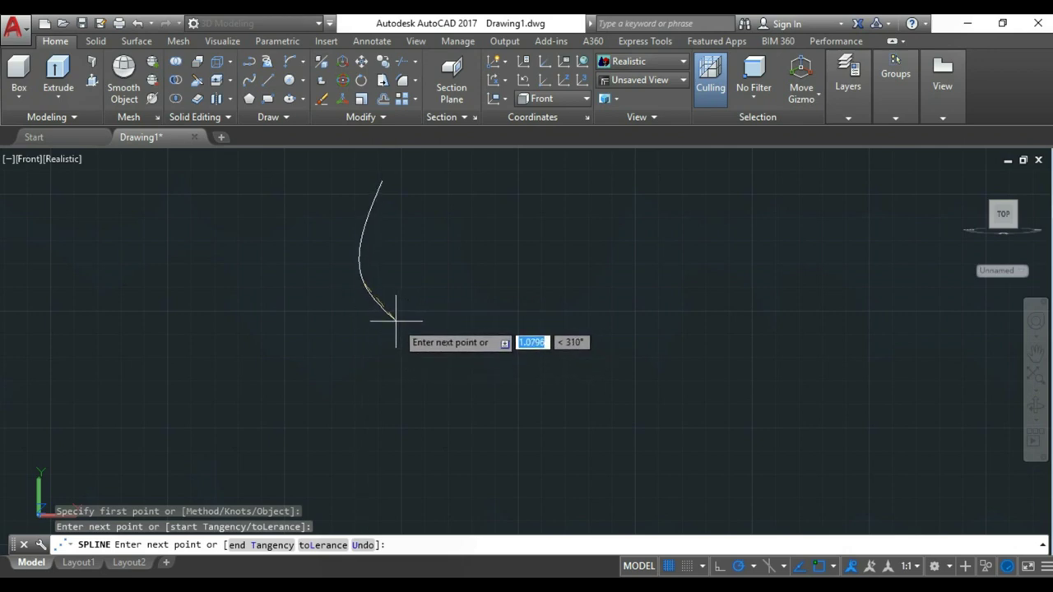
left_click(396, 321)
scroll(430, 329, "up", 2)
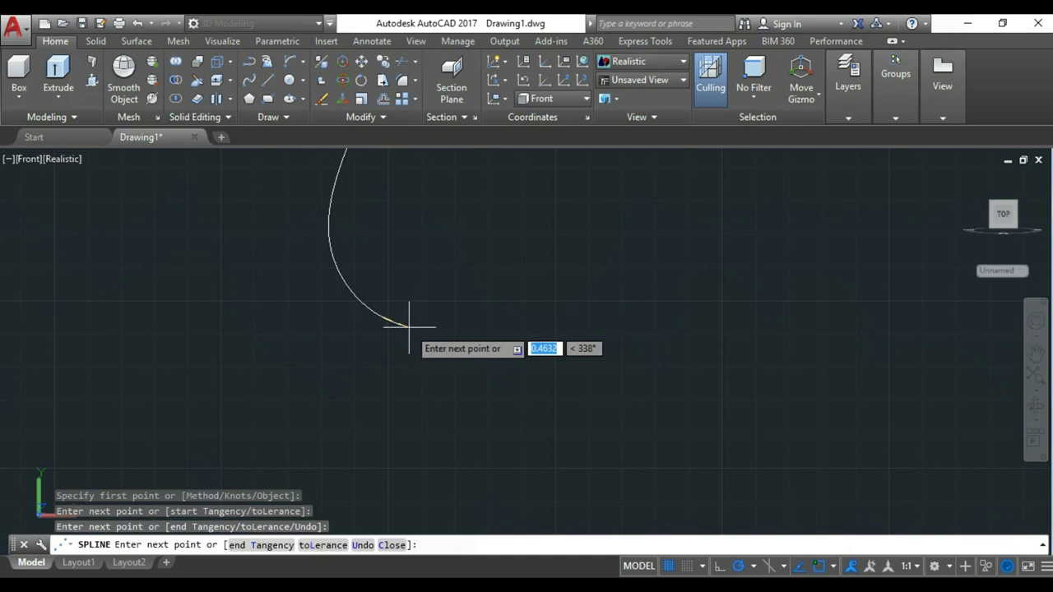
left_click(418, 334)
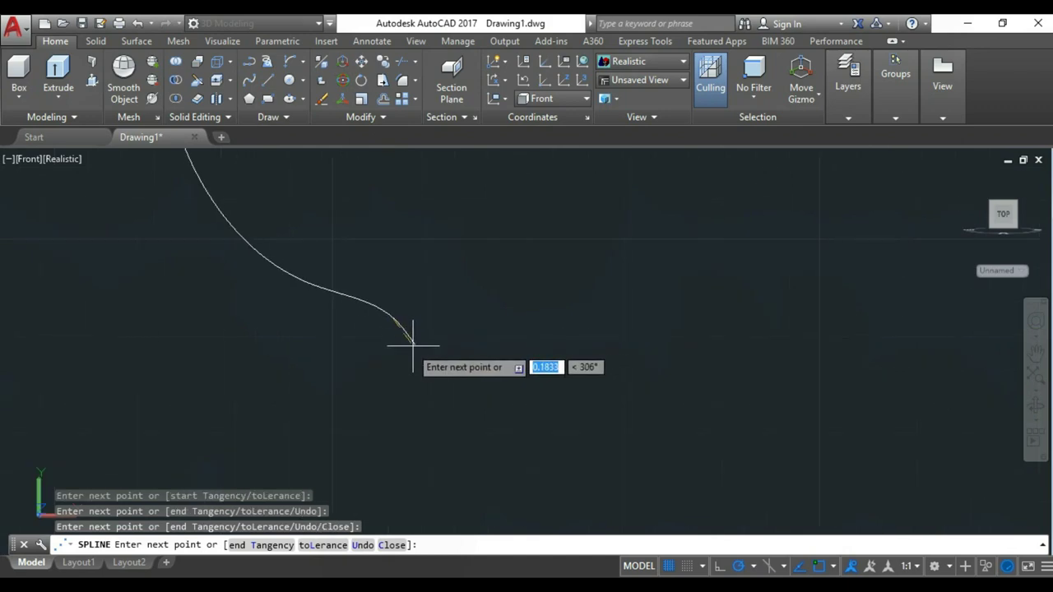
left_click(413, 345)
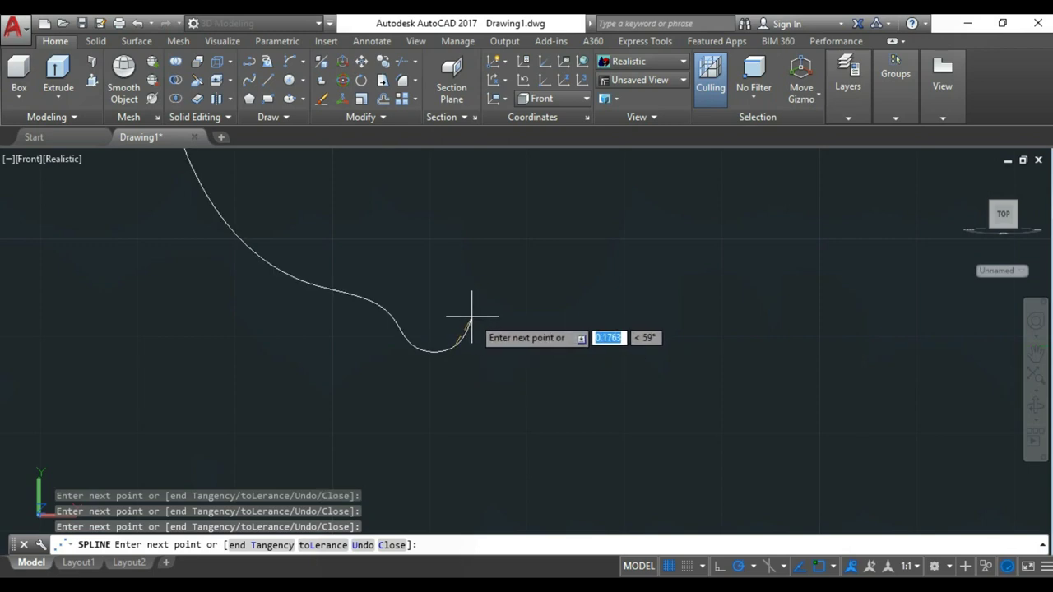
left_click(508, 317)
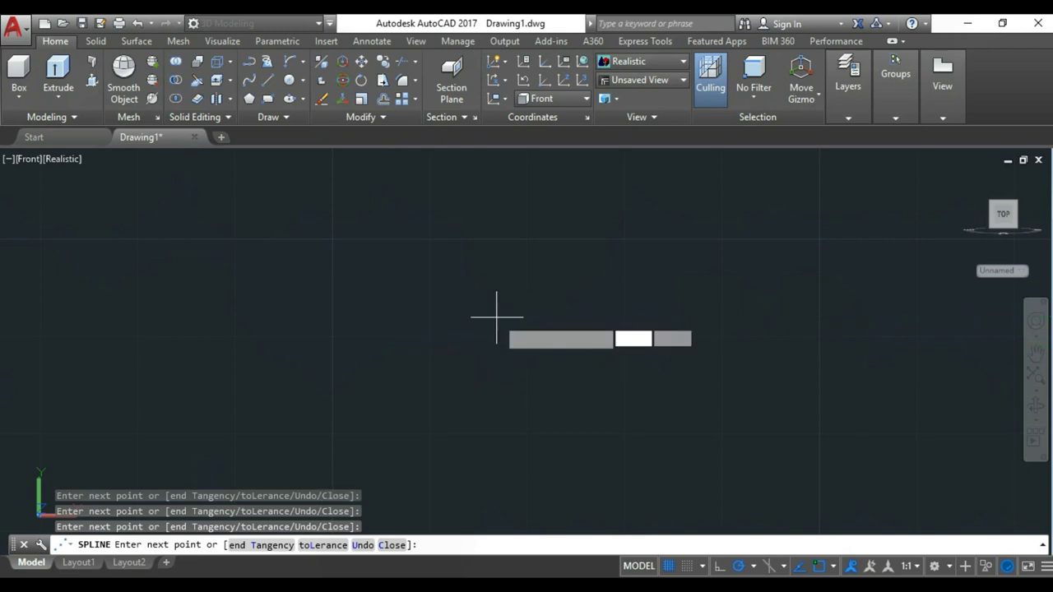
- Finish the spline and draw a 0.8-long horizontal line from its end at 0°
key("Return")
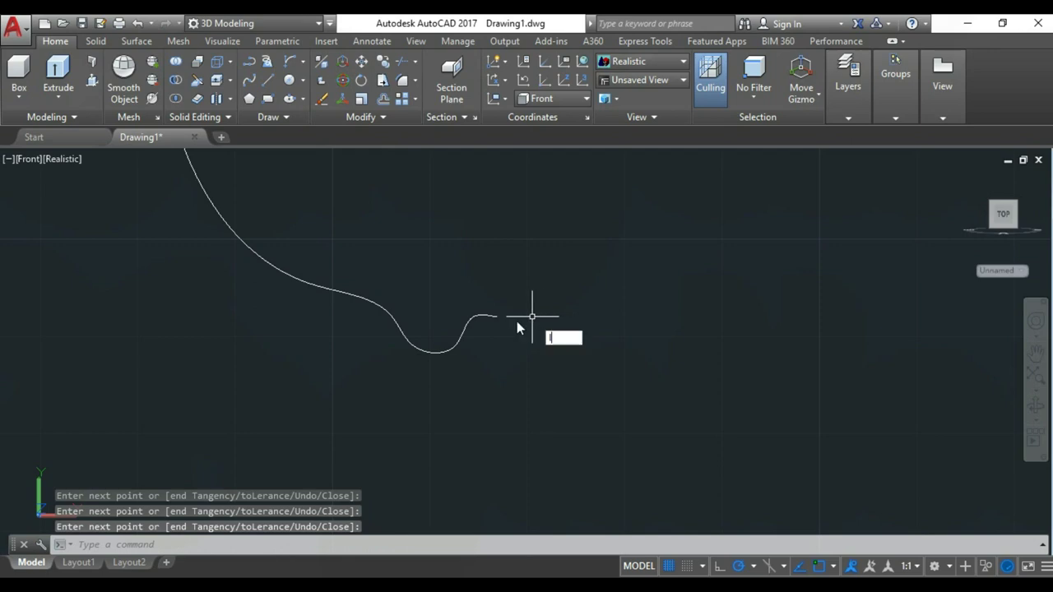
type("l")
key("Return")
left_click(498, 316)
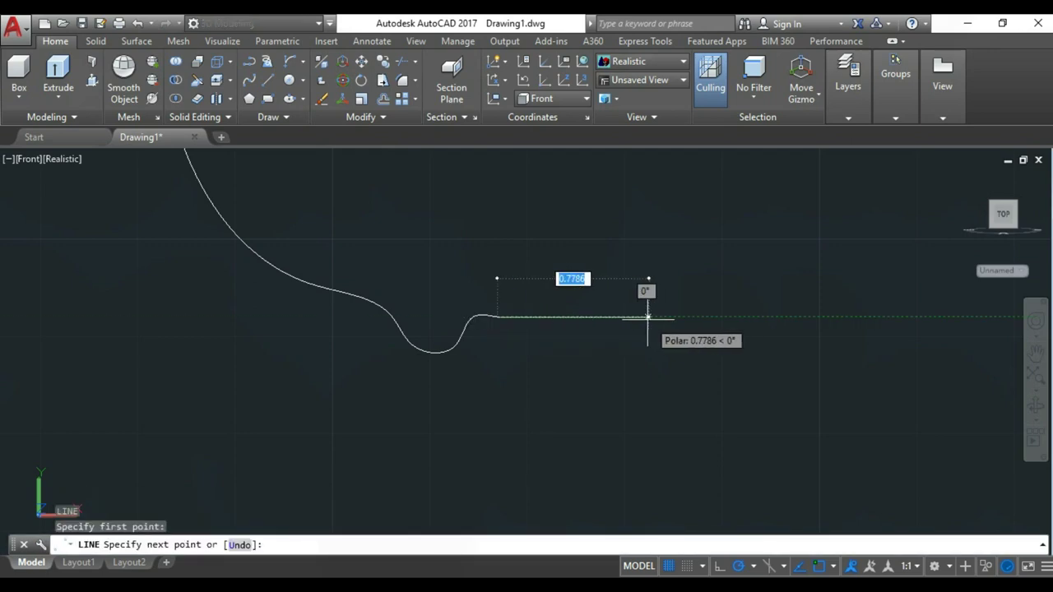
scroll(623, 316, "down", 2)
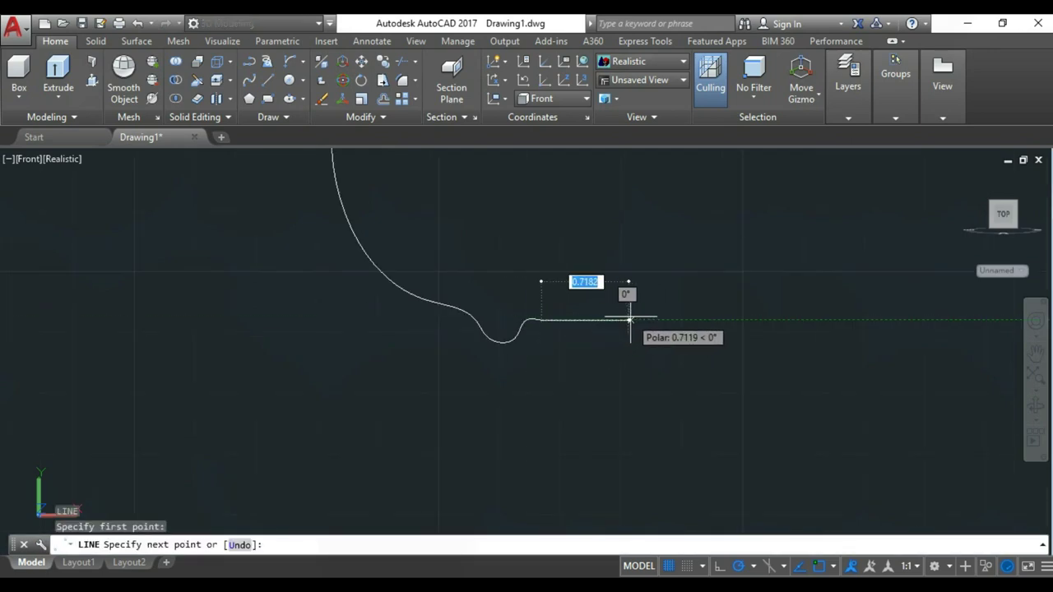
scroll(642, 319, "down", 1)
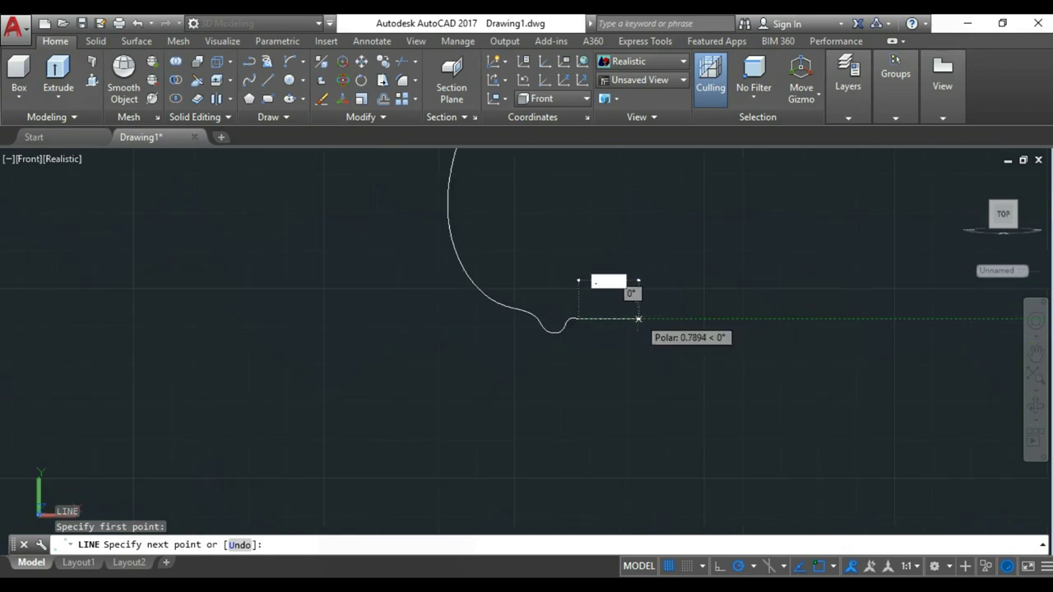
type("8")
key("Return")
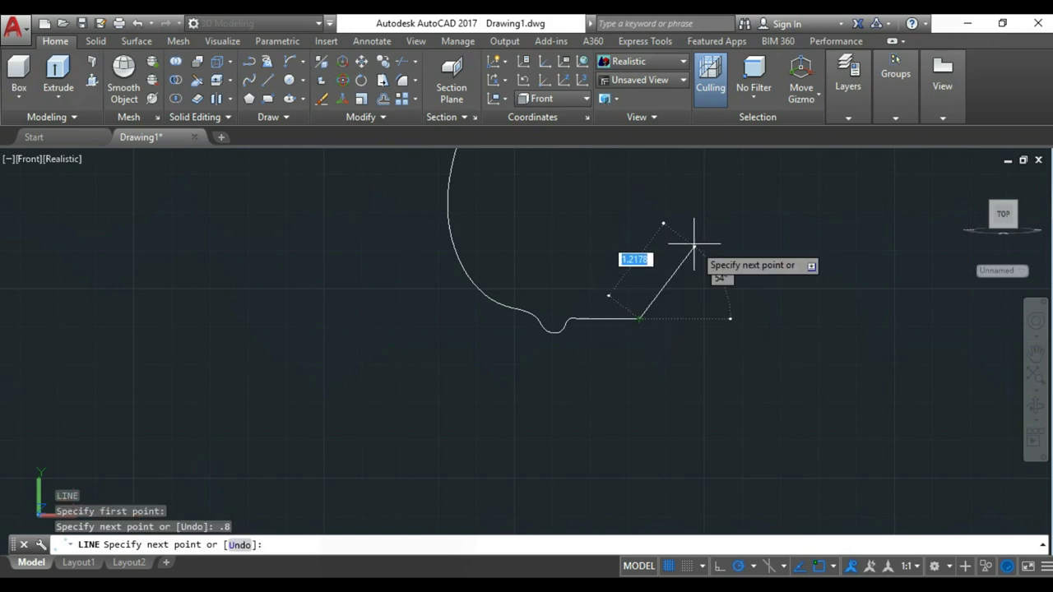
scroll(600, 405, "down", 2)
key("Return")
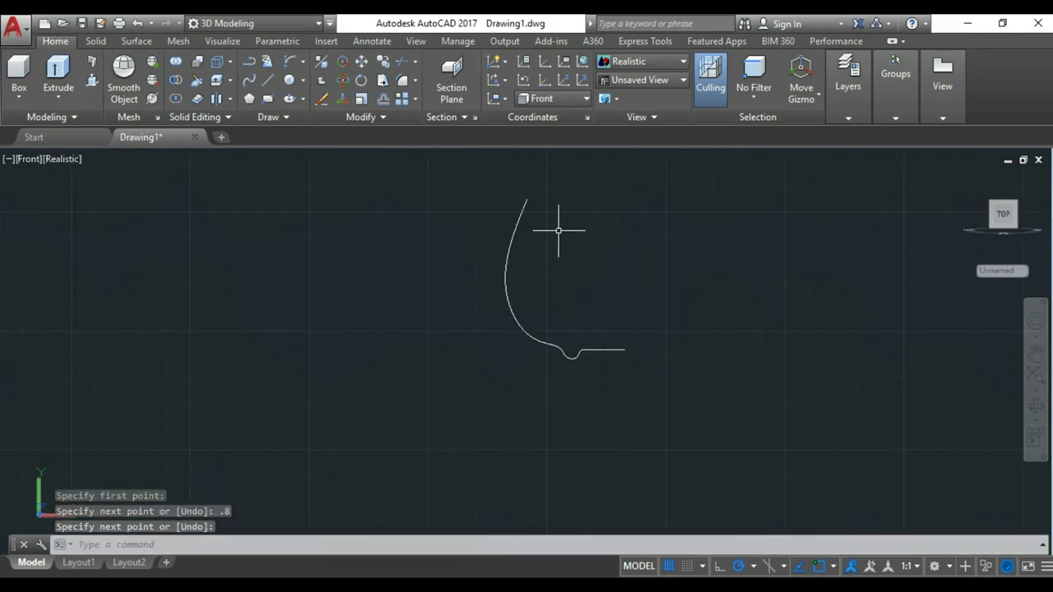
- Grip-stretch the spline's top endpoint inward to a new position
scroll(558, 230, "up", 2)
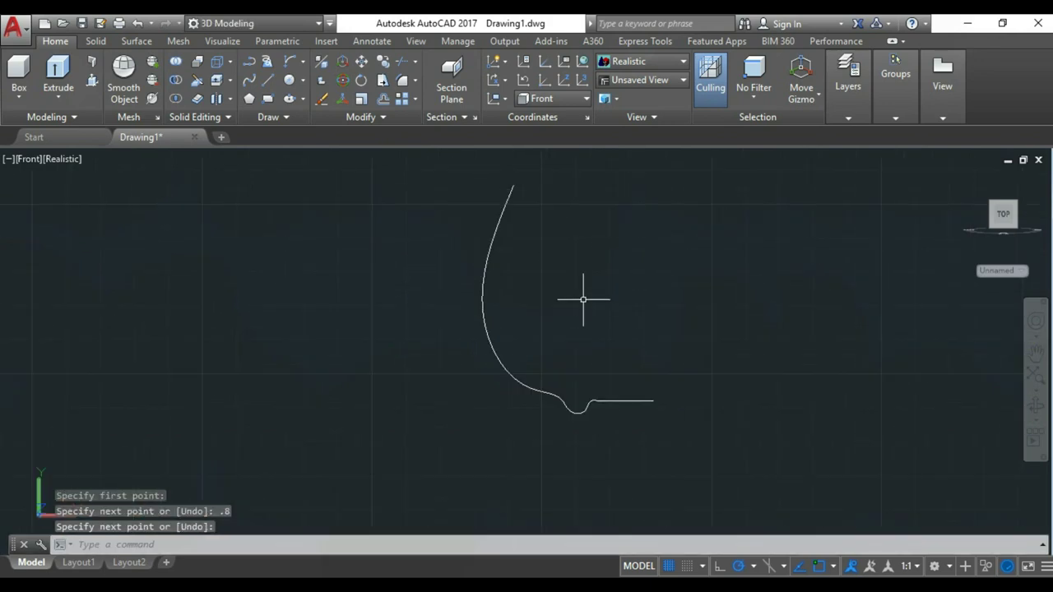
left_click(513, 190)
left_click(512, 186)
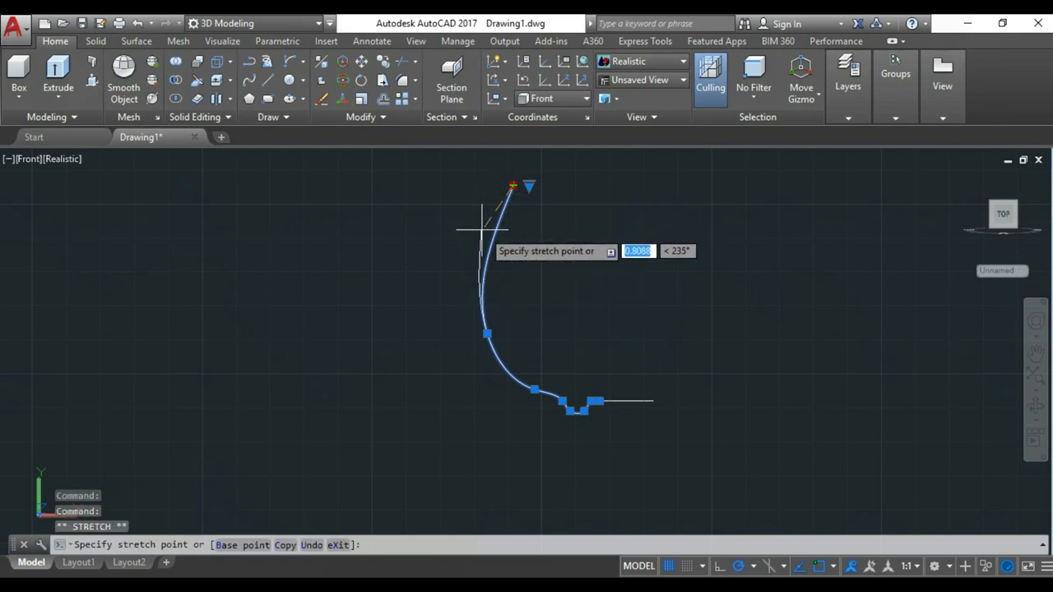
scroll(491, 224, "up", 3)
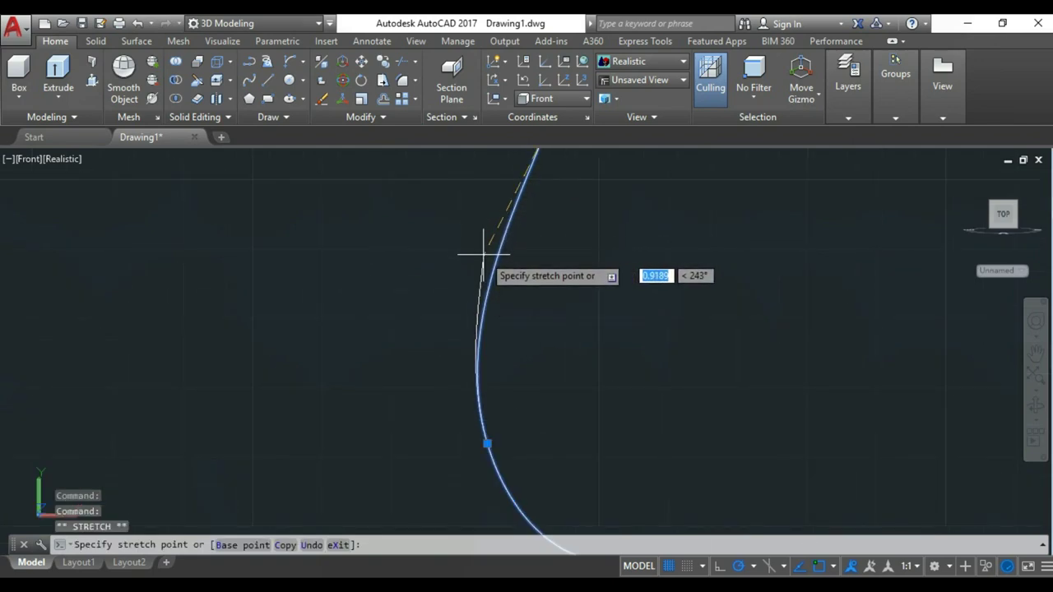
left_click(485, 252)
scroll(536, 301, "down", 3)
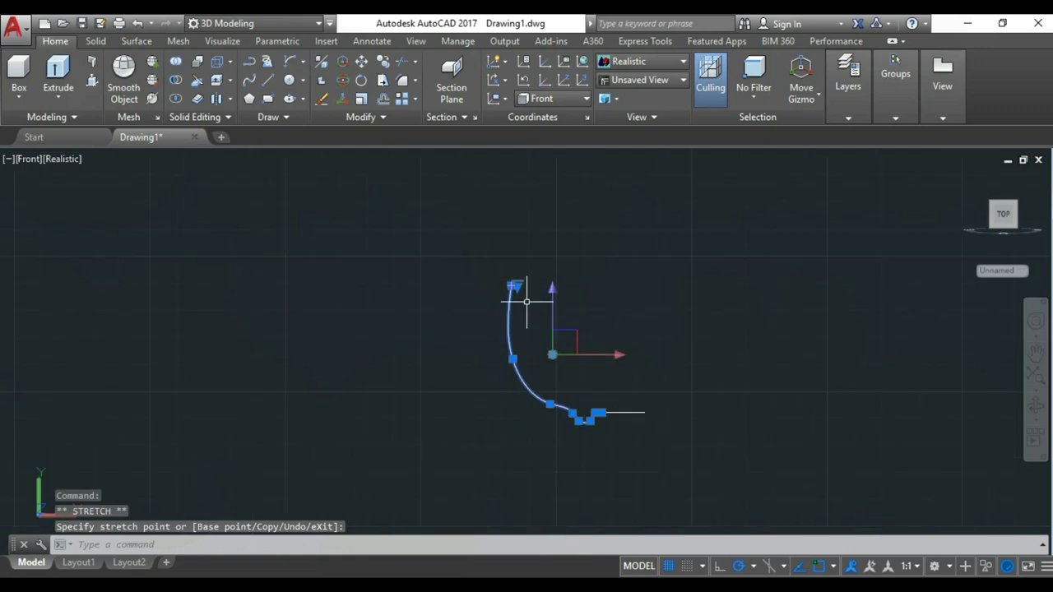
key("Escape")
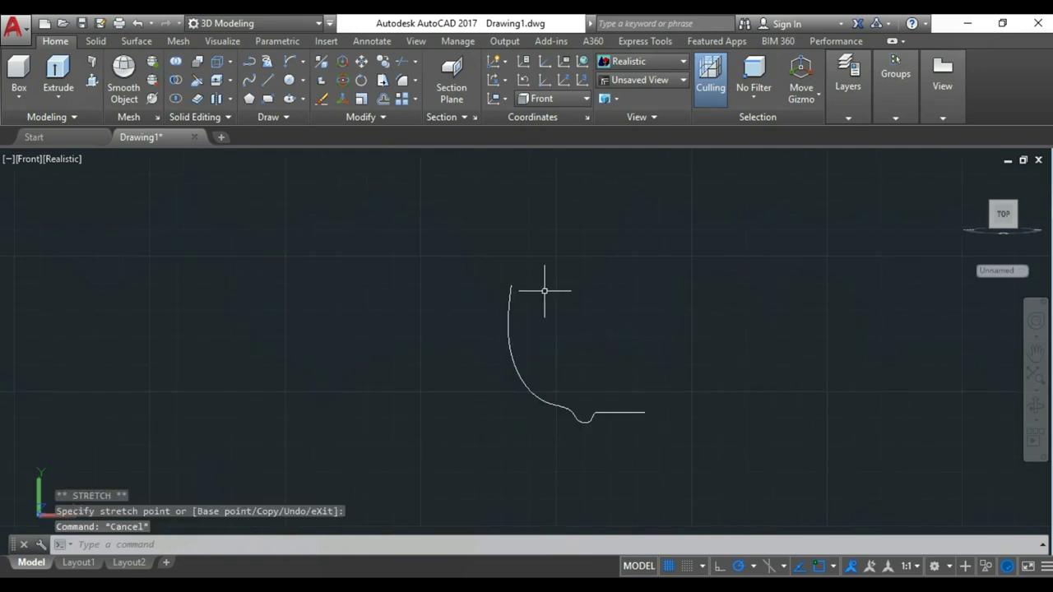
- Join the spline and the 0.8 line into a single curve with JOIN
type("j")
key("Return")
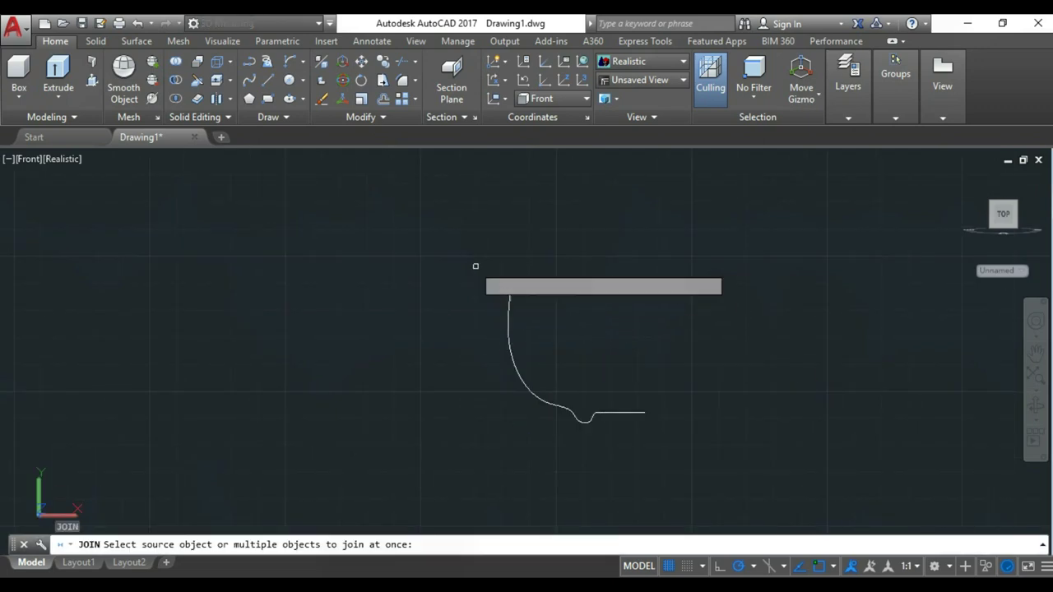
left_click(433, 235)
left_click(729, 446)
key("Return")
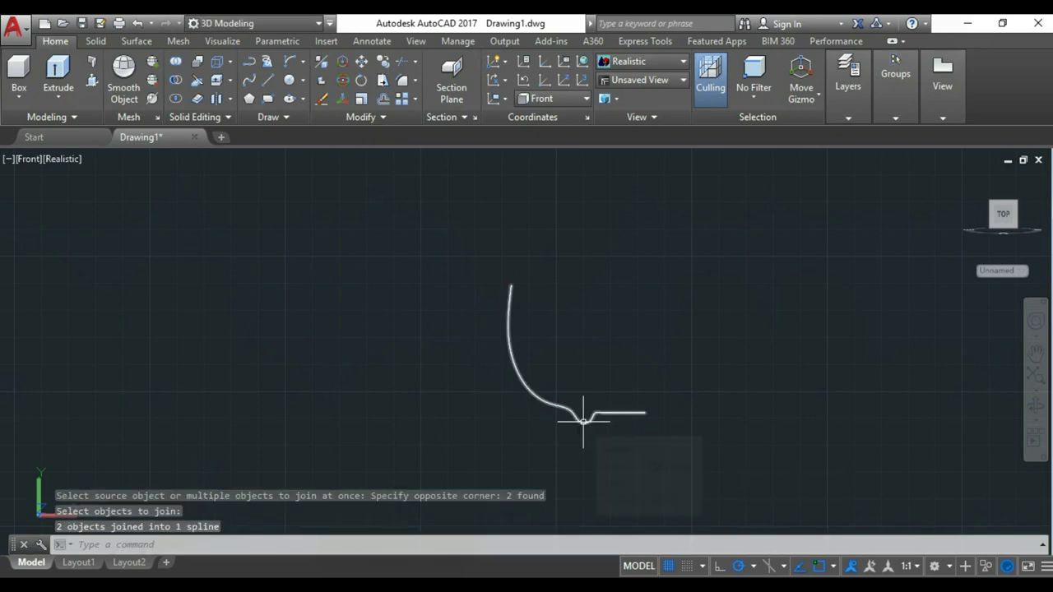
type("o")
- Offset the joined profile curve by 0.2 to give it thickness
key("Return")
key("Return")
scroll(623, 430, "up", 3)
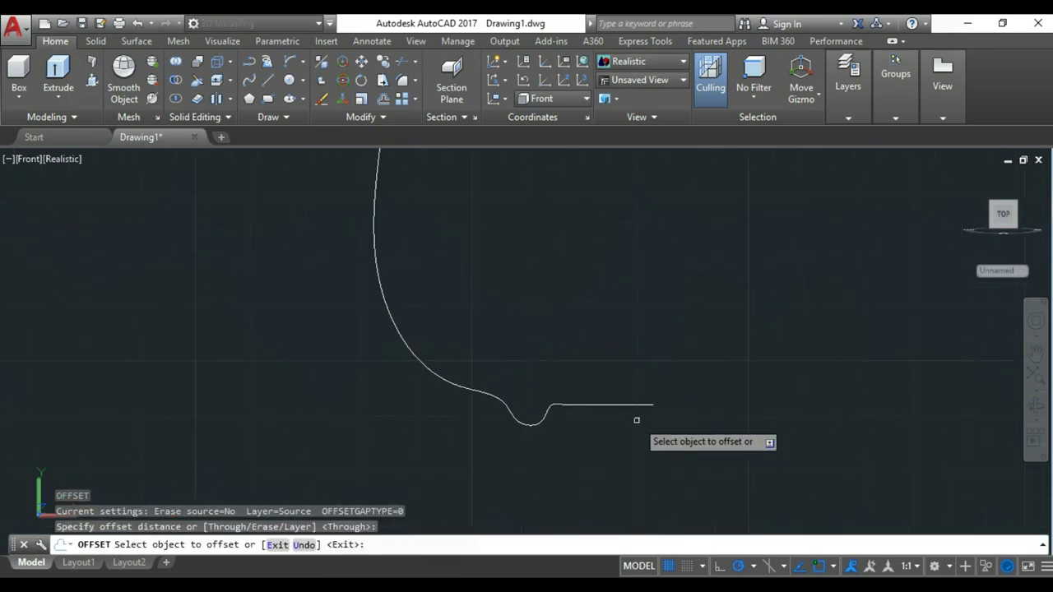
left_click(497, 394)
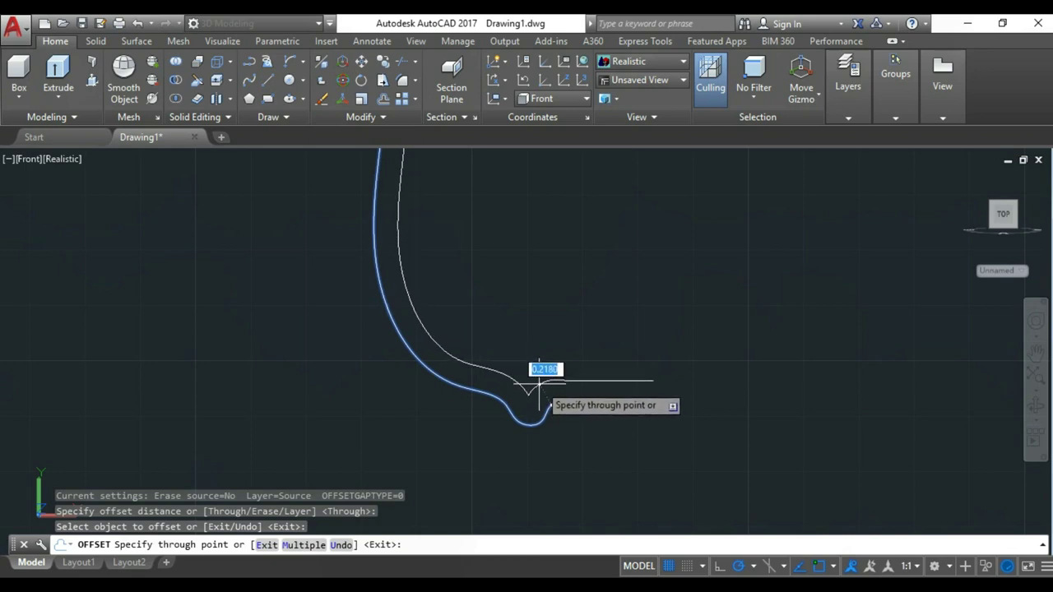
type(".2")
key("Return")
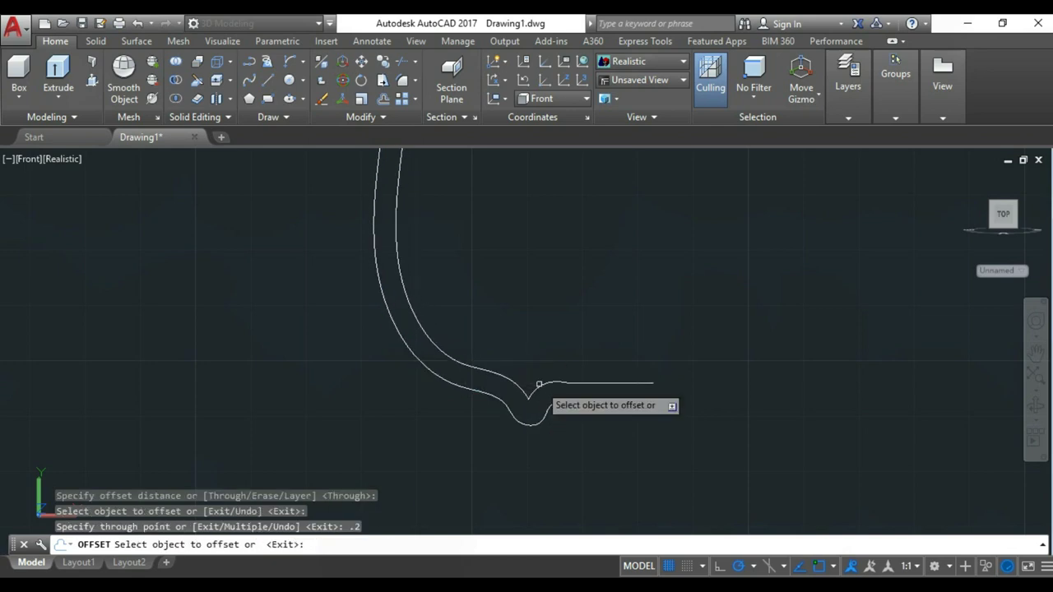
scroll(543, 395, "up", 3)
key("Escape")
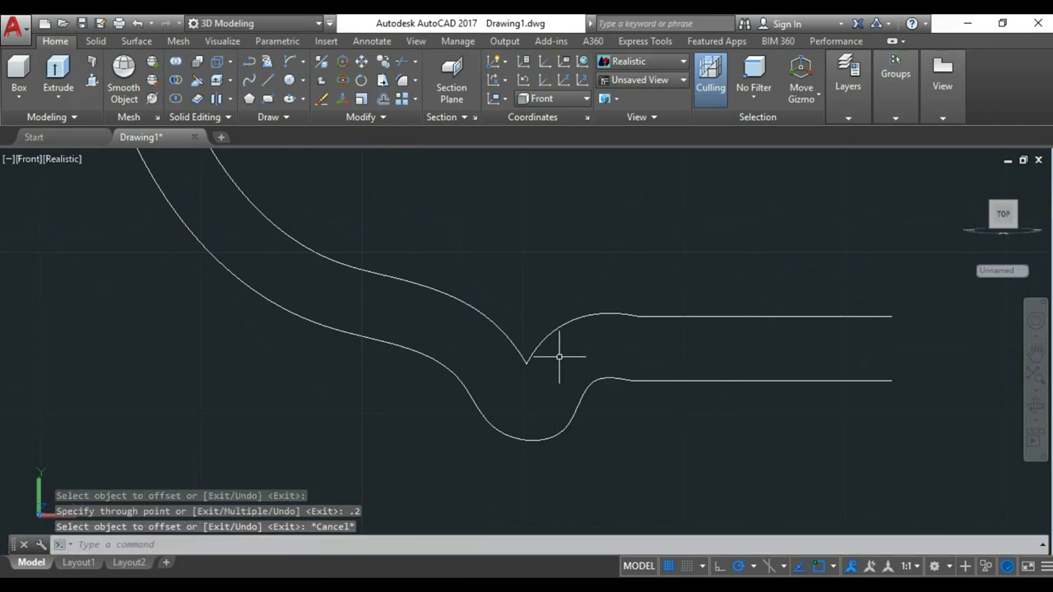
- Erase the piece beyond the V notch and stretch the curve end to the straight line's endpoint
left_click(531, 353)
key("Delete")
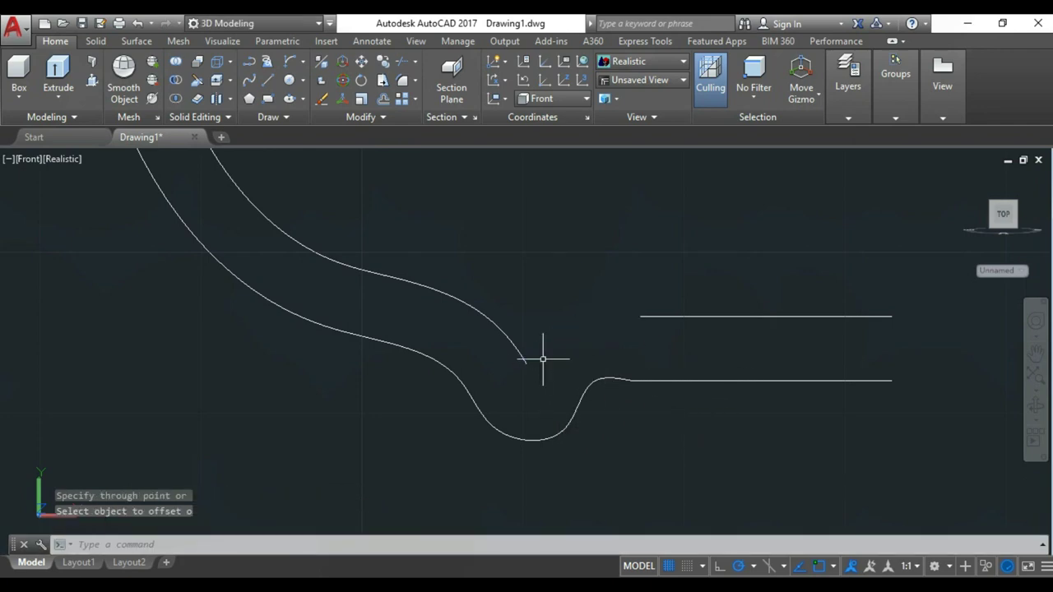
left_click(529, 353)
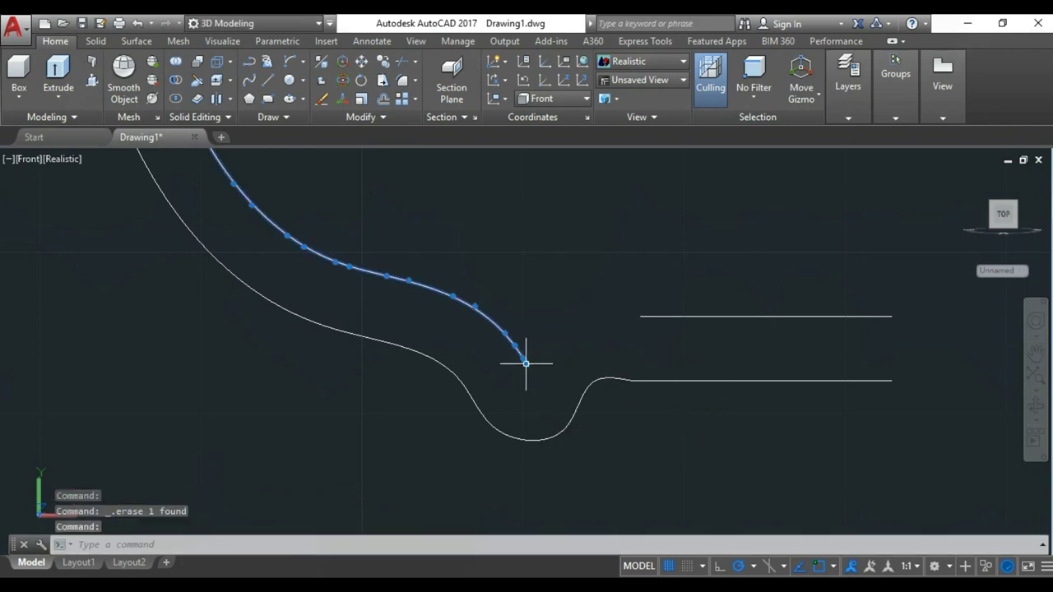
mouse_move(524, 361)
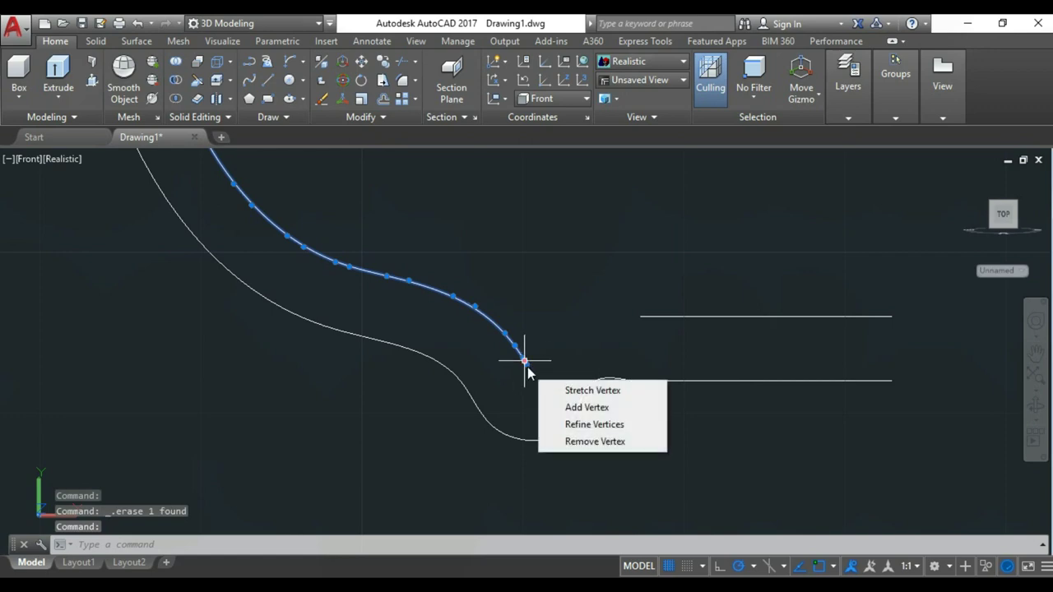
scroll(592, 347, "up", 3)
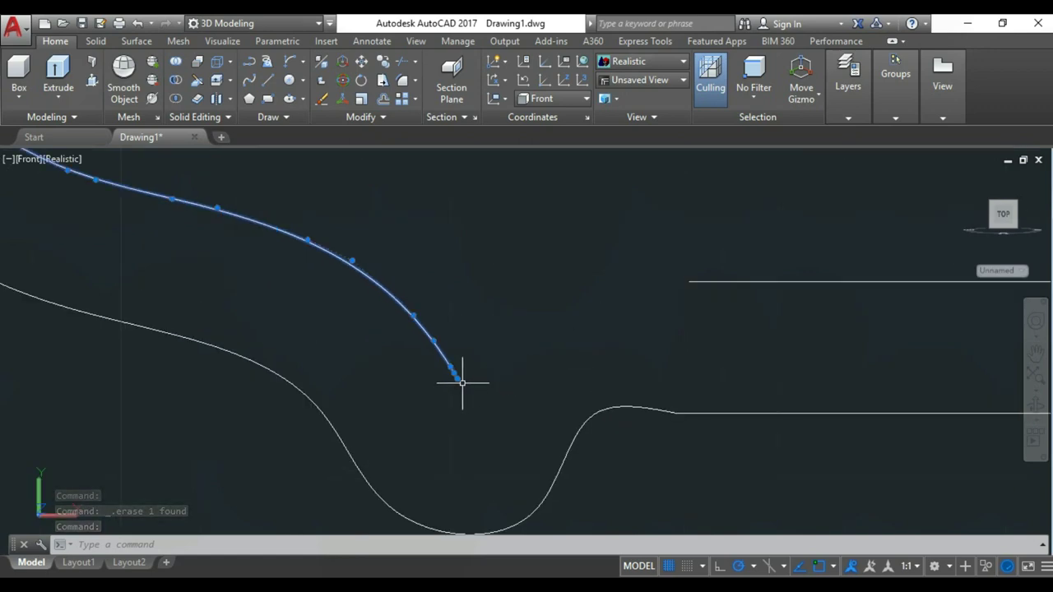
left_click(457, 379)
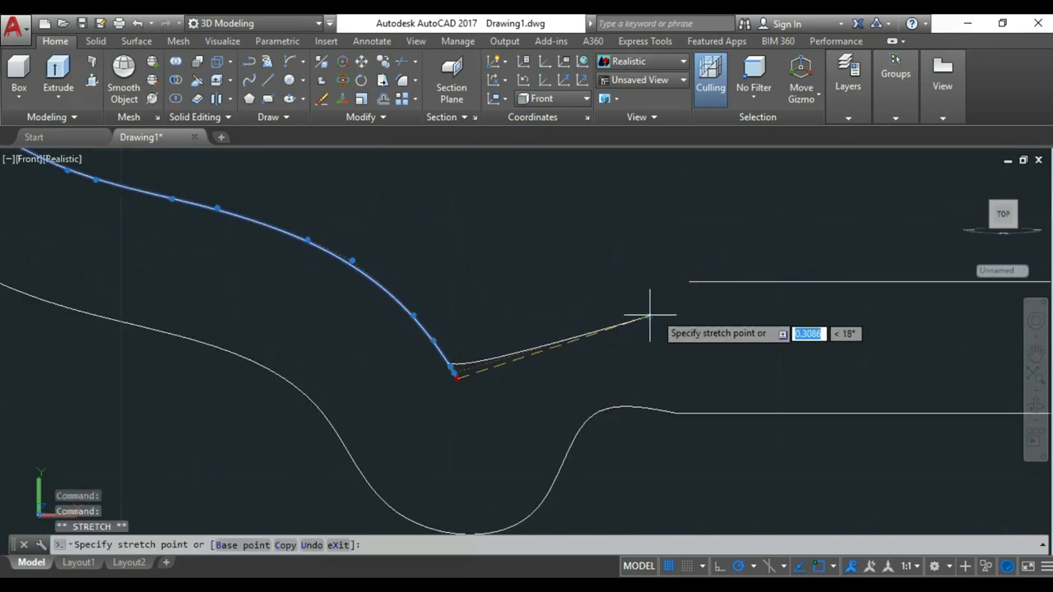
left_click(690, 283)
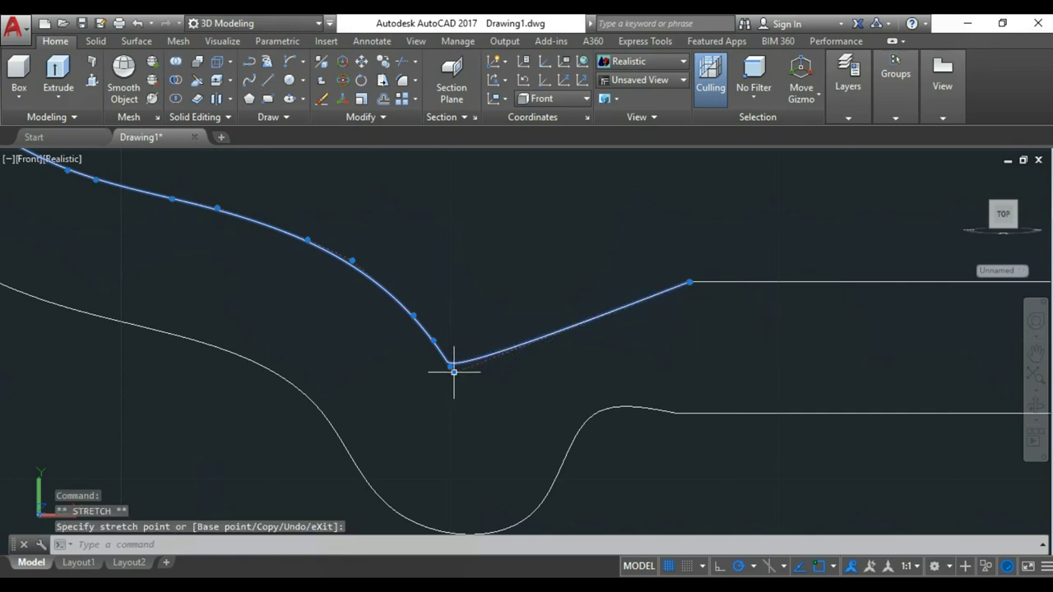
- Remove the sharp control vertex so the upper curve bends smoothly into the line
key("ctrl")
key("ctrl")
key("ctrl")
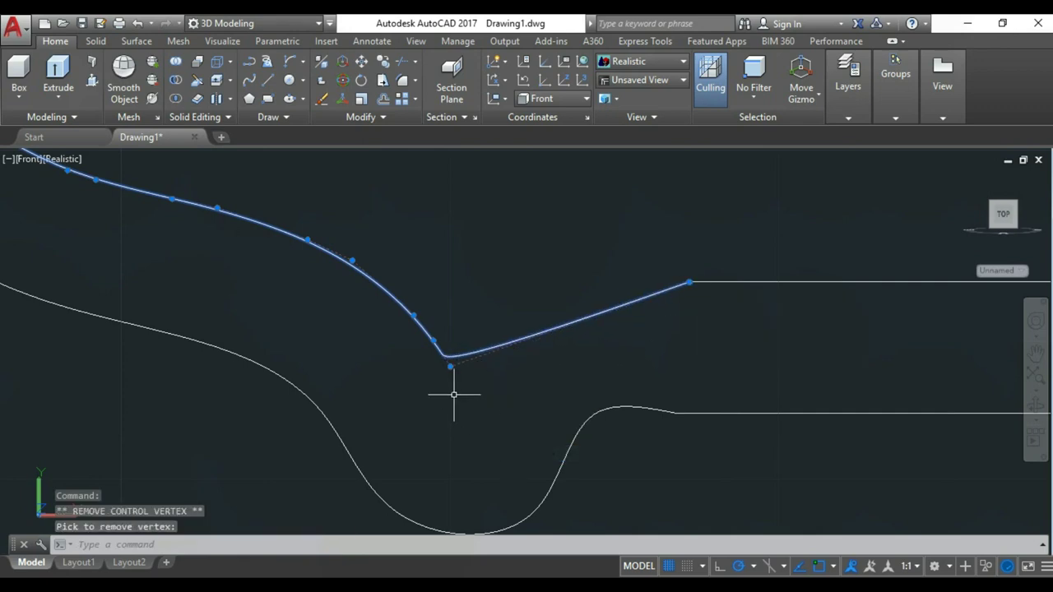
left_click(500, 444)
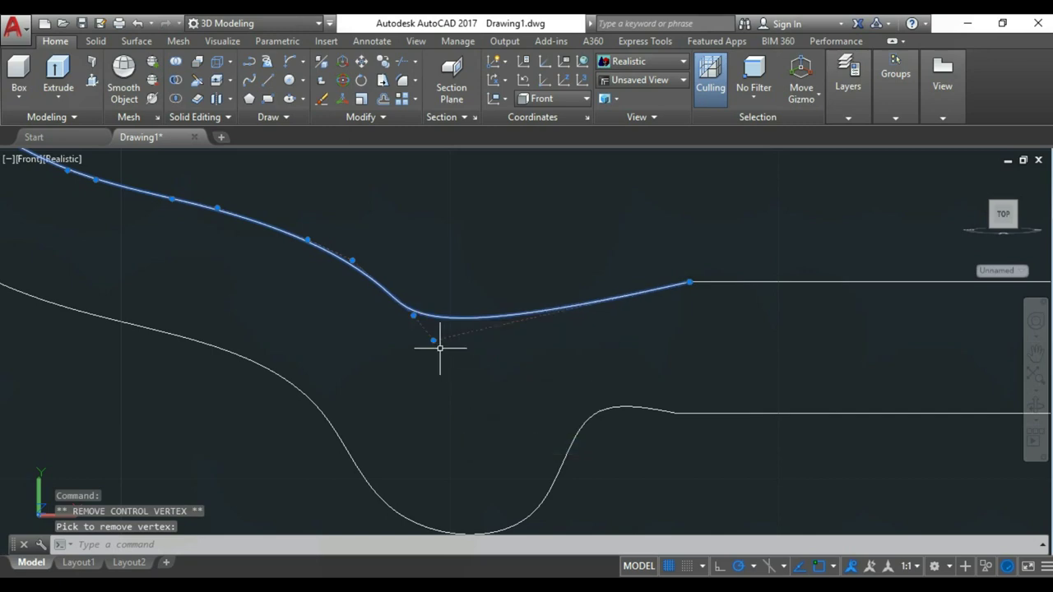
scroll(527, 383, "down", 2)
scroll(445, 386, "down", 4)
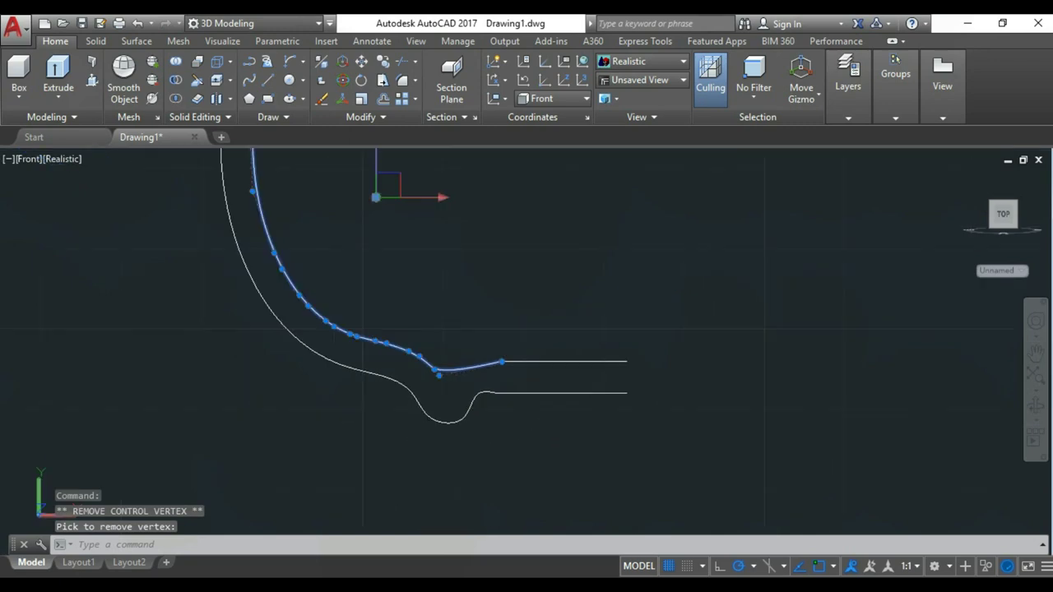
key("Escape")
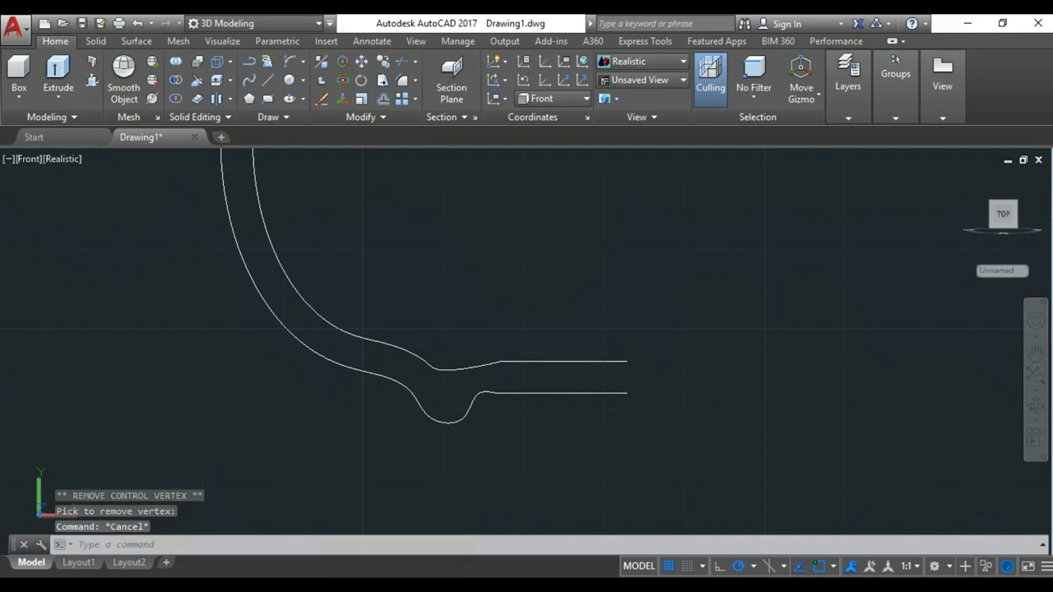
type("l")
key("Return")
scroll(621, 377, "up", 3)
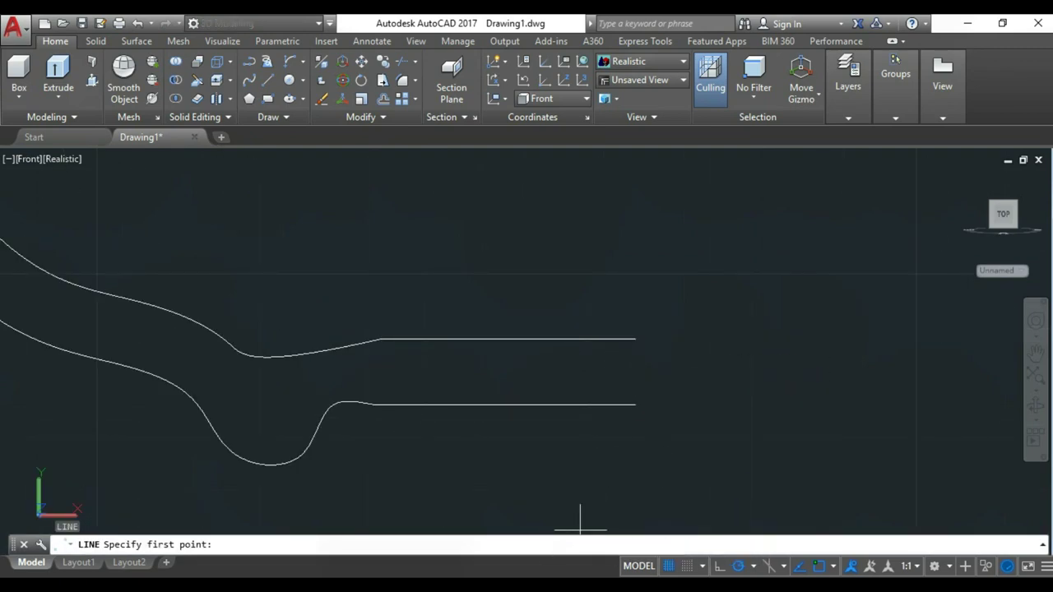
- Cap the profile's right end with a short vertical line between the two right endpoints
left_click(636, 339)
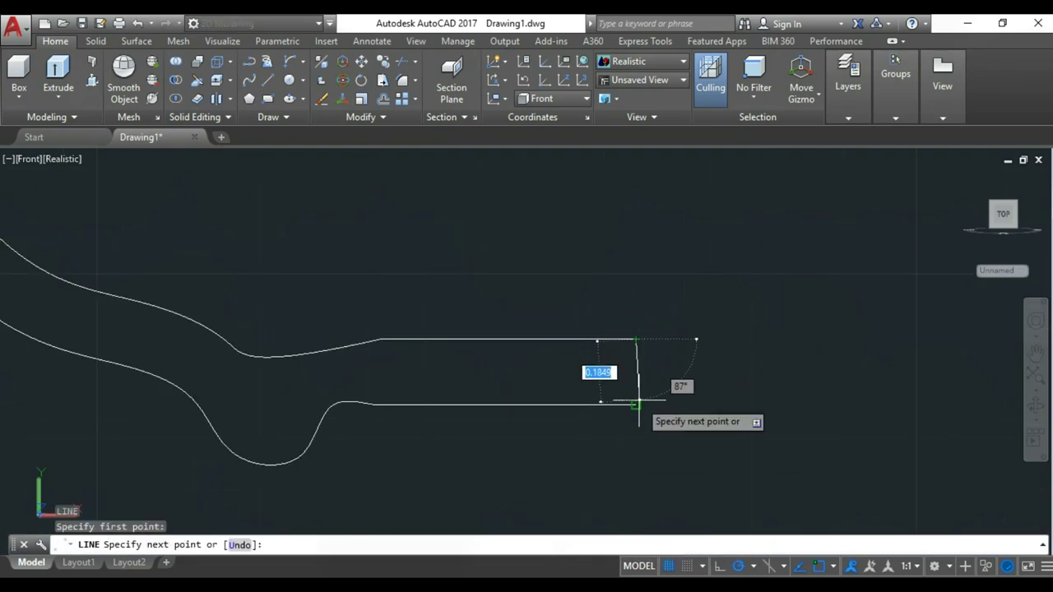
left_click(639, 404)
key("Return")
scroll(639, 405, "down", 2)
scroll(639, 405, "down", 1)
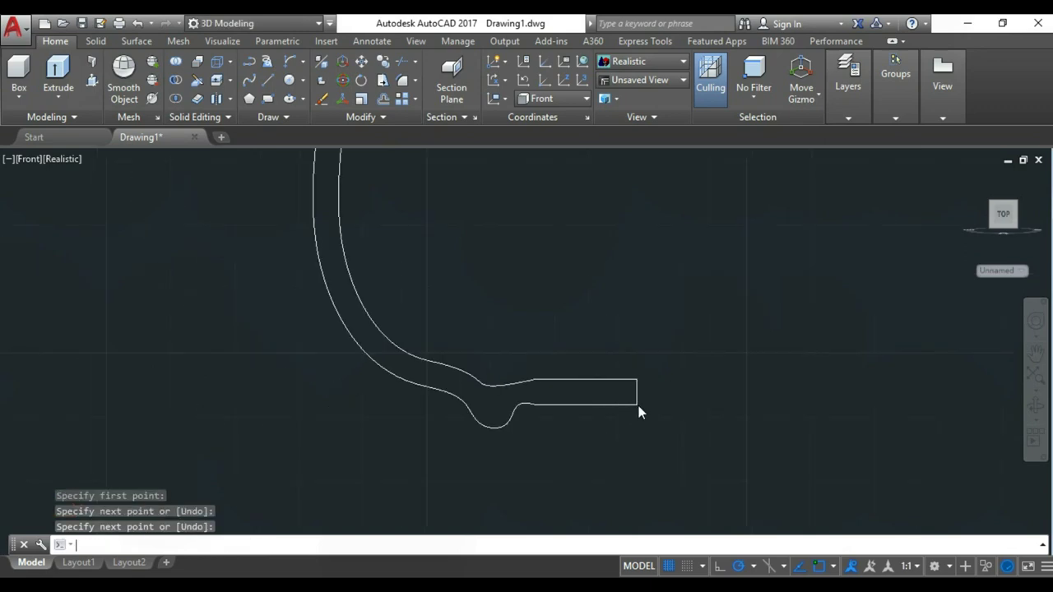
scroll(639, 406, "down", 2)
scroll(452, 189, "up", 2)
scroll(446, 193, "up", 2)
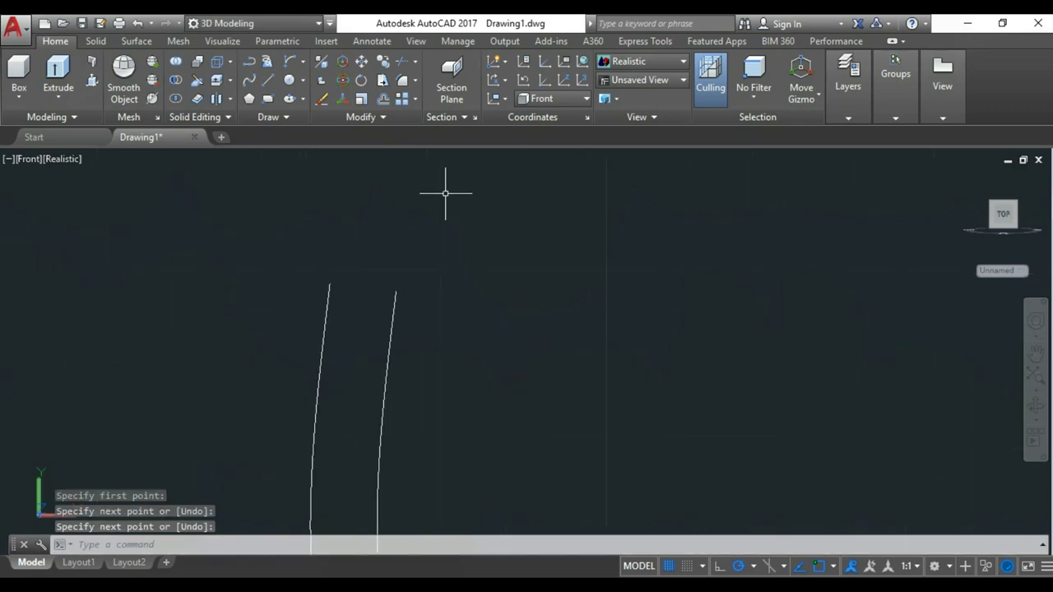
- Round off the top with a Start-End-Direction arc joining the two curves' top ends
left_click(293, 71)
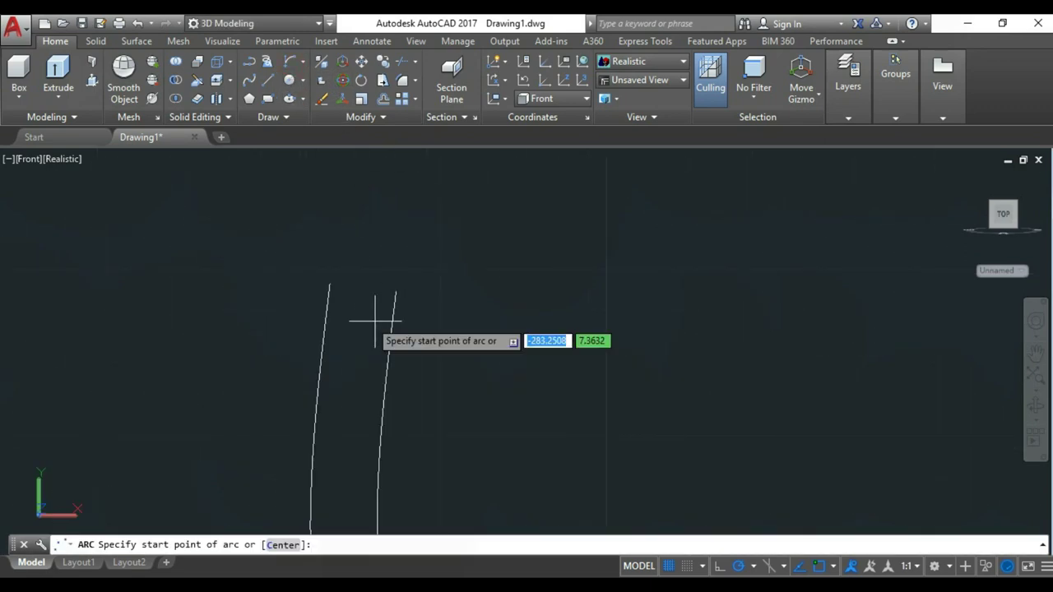
left_click(330, 286)
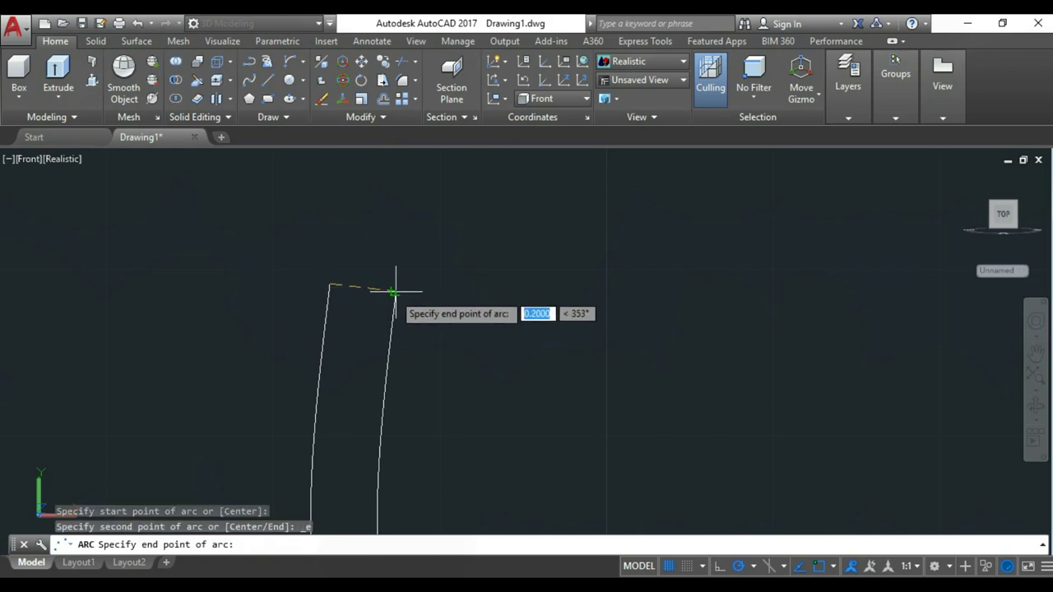
left_click(395, 292)
scroll(430, 346, "down", 2)
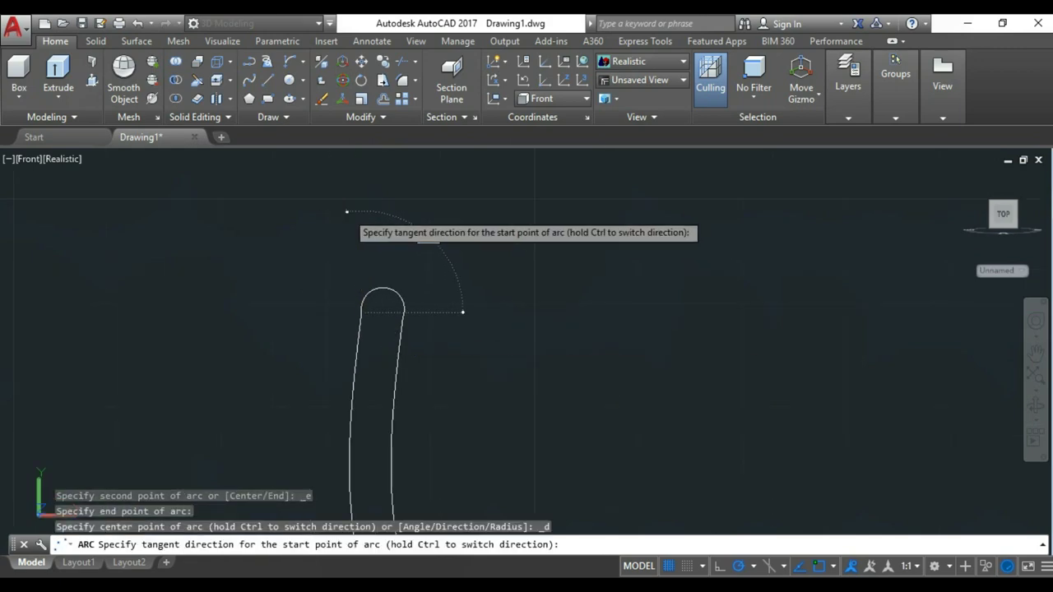
left_click(404, 287)
scroll(404, 287, "down", 1)
scroll(409, 291, "down", 1)
scroll(410, 313, "up", 1)
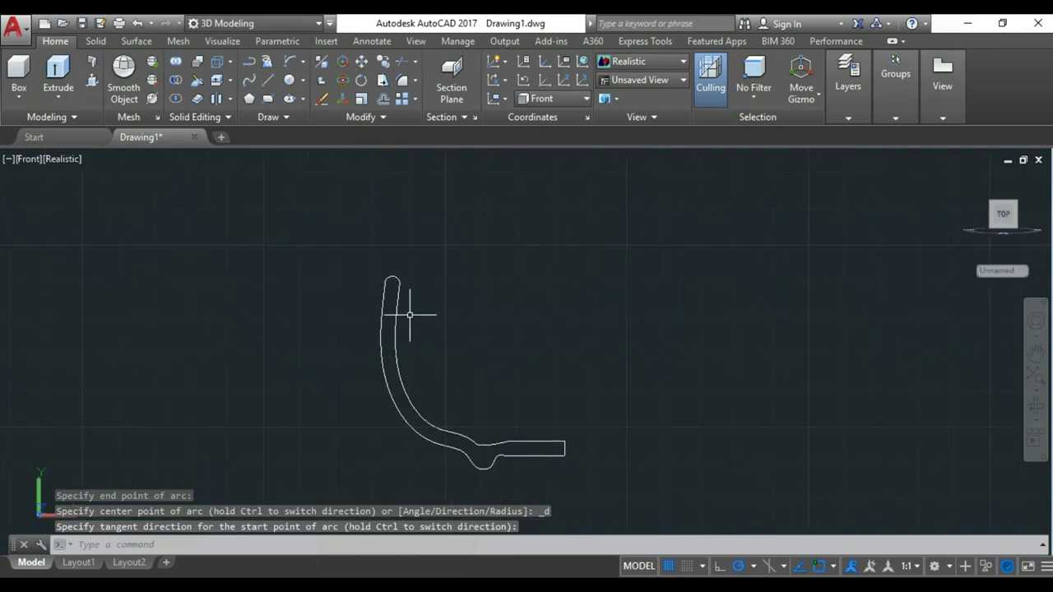
- Convert the closed bowl profile into a region
type("g")
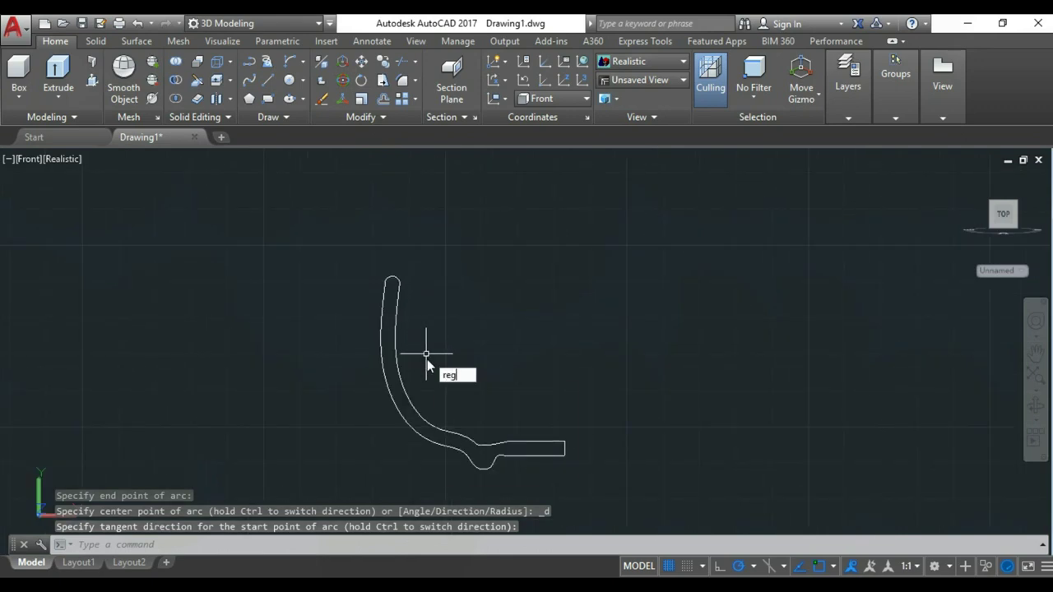
key("Return")
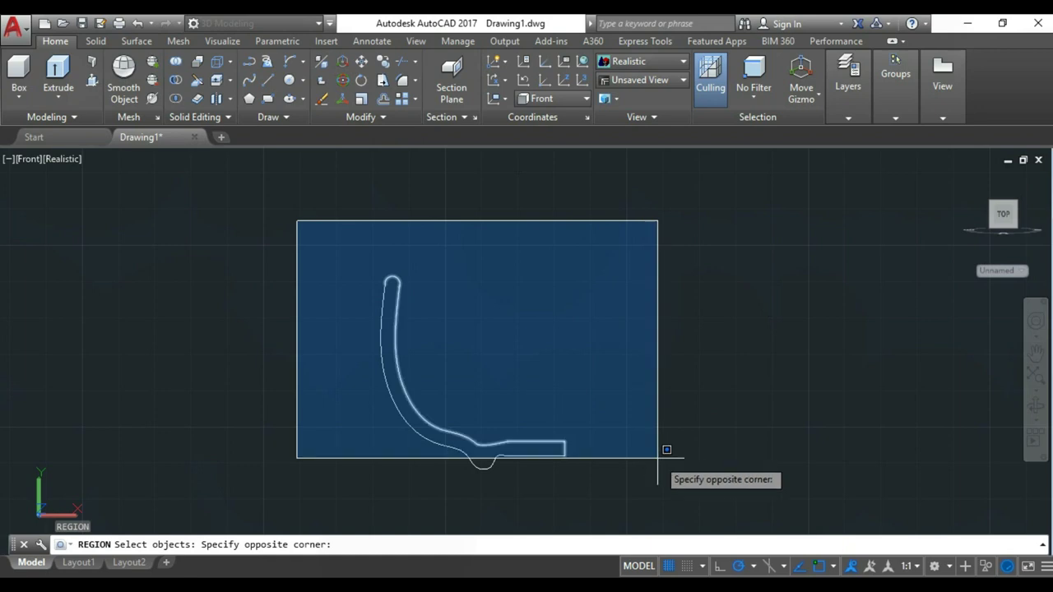
left_click(665, 453)
key("Return")
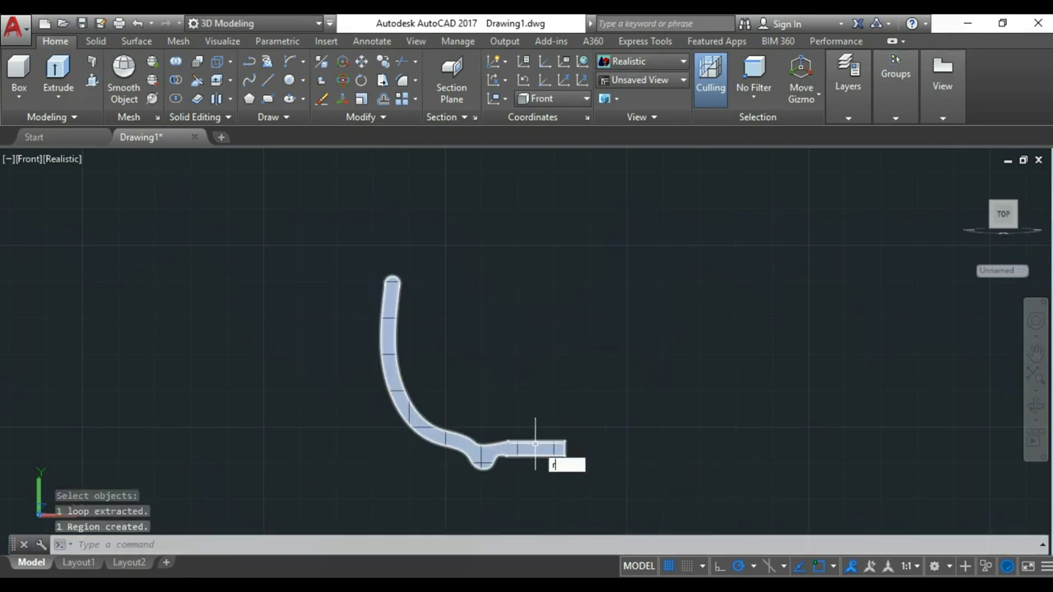
- Revolve the region 360° about a vertical axis into a solid bowl
key("Return")
left_click(535, 445)
key("Return")
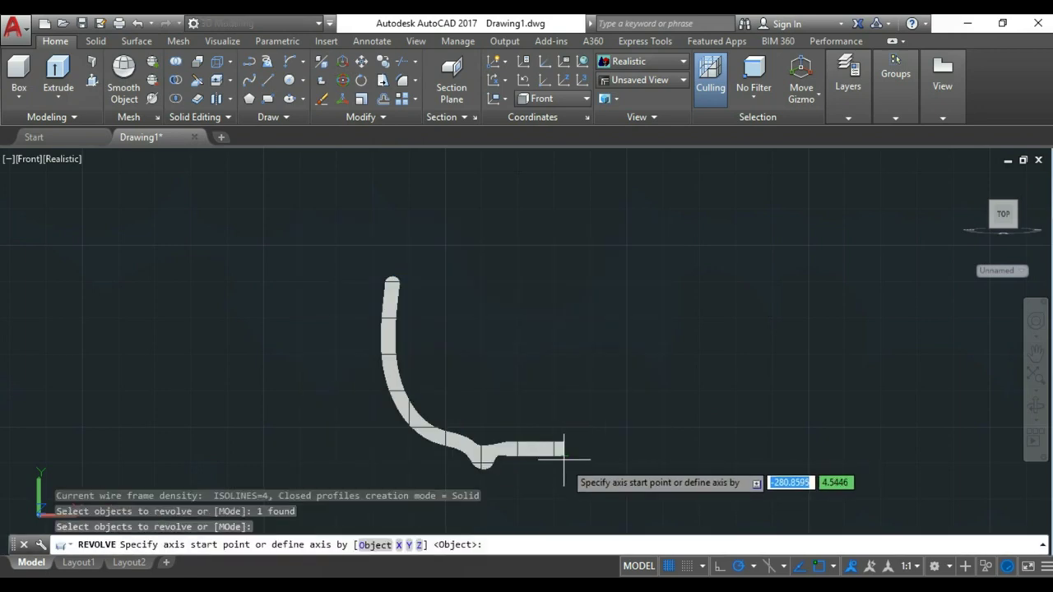
left_click(565, 478)
left_click(564, 260)
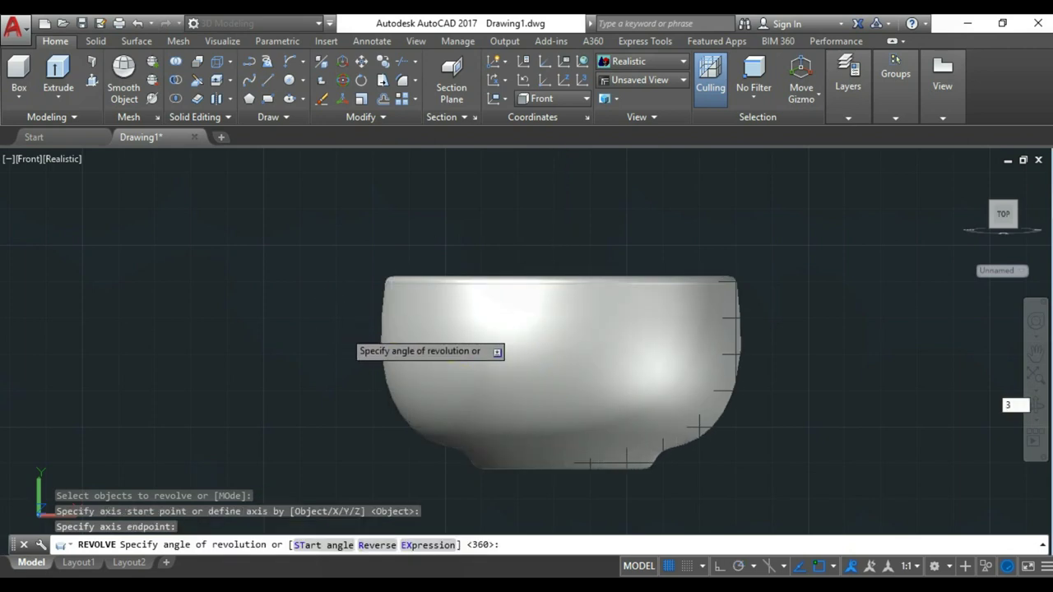
key("Return")
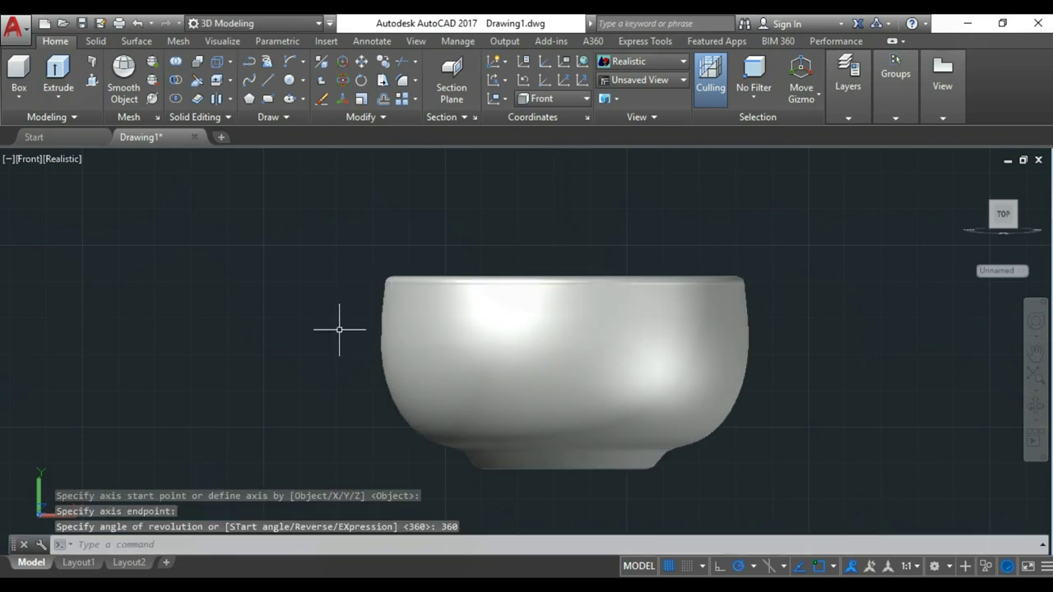
scroll(338, 333, "down", 2)
left_click(1036, 404)
mouse_move(587, 310)
left_mouse_down()
mouse_move(588, 430)
mouse_move(501, 230)
mouse_move(638, 198)
mouse_move(698, 353)
mouse_move(501, 409)
left_mouse_up()
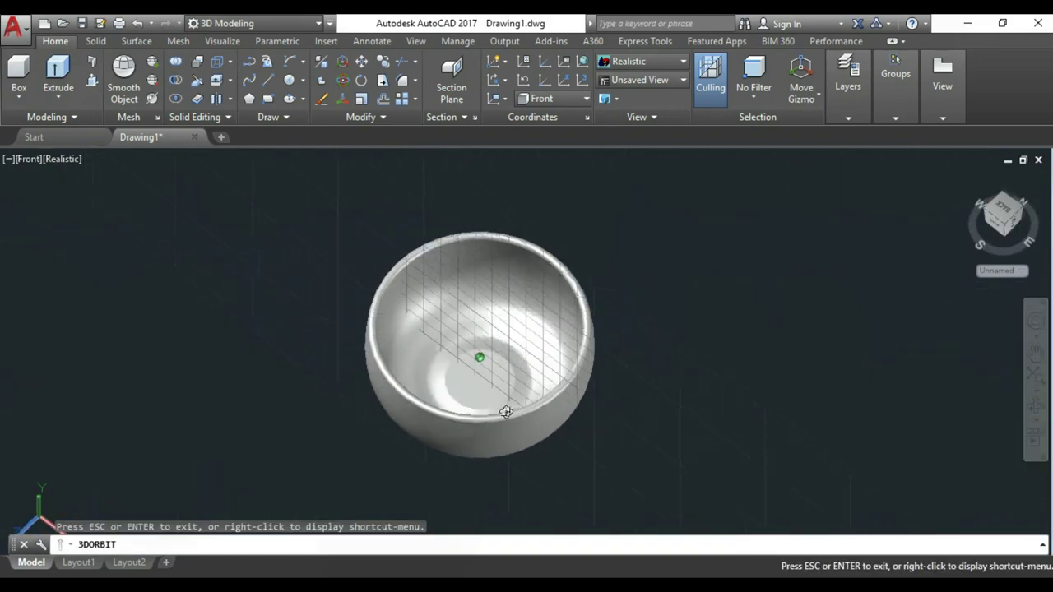
key("Escape")
left_click(55, 159)
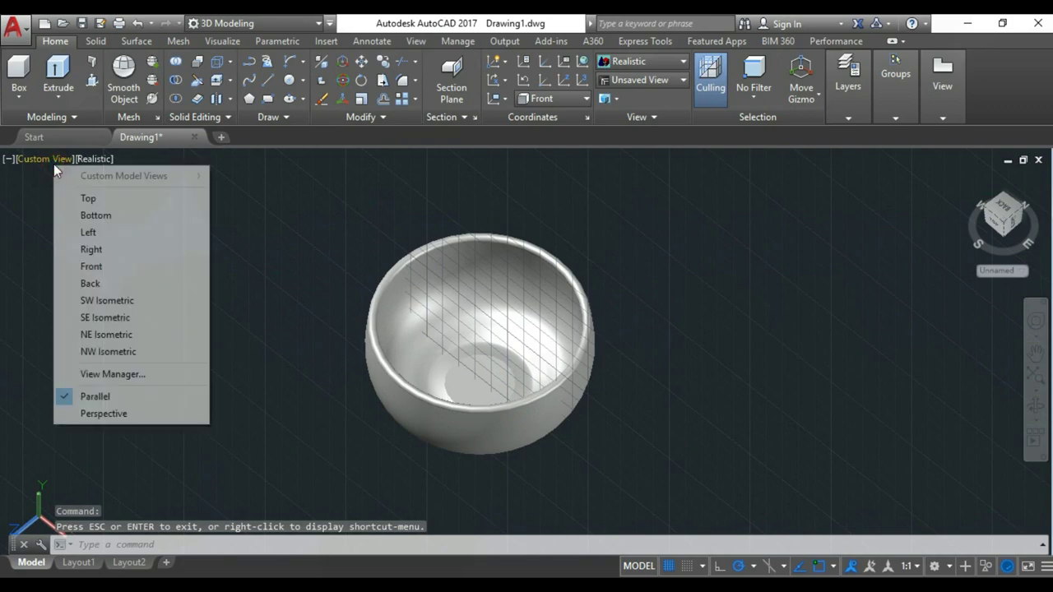
left_click(127, 271)
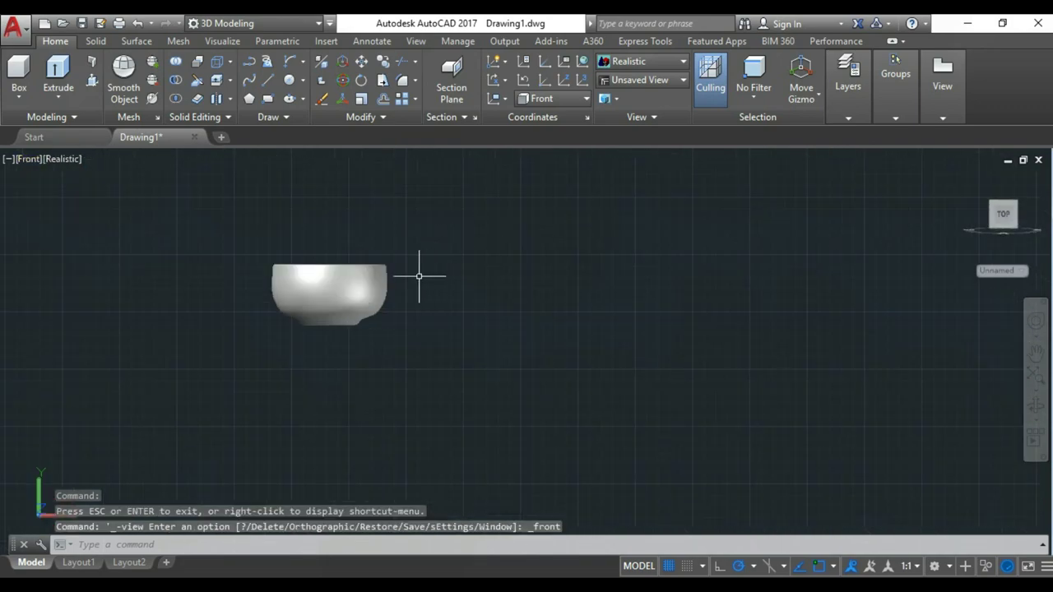
scroll(269, 253, "up", 1)
scroll(268, 252, "up", 4)
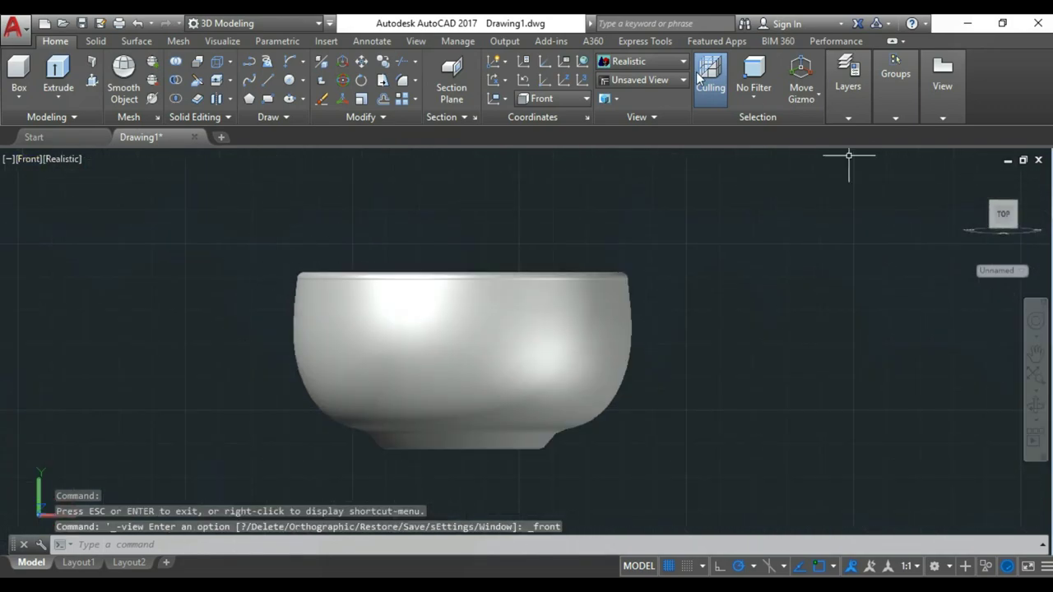
- Open the Materials Browser from the Visualize tab and browse to the bg favorites
left_click(220, 40)
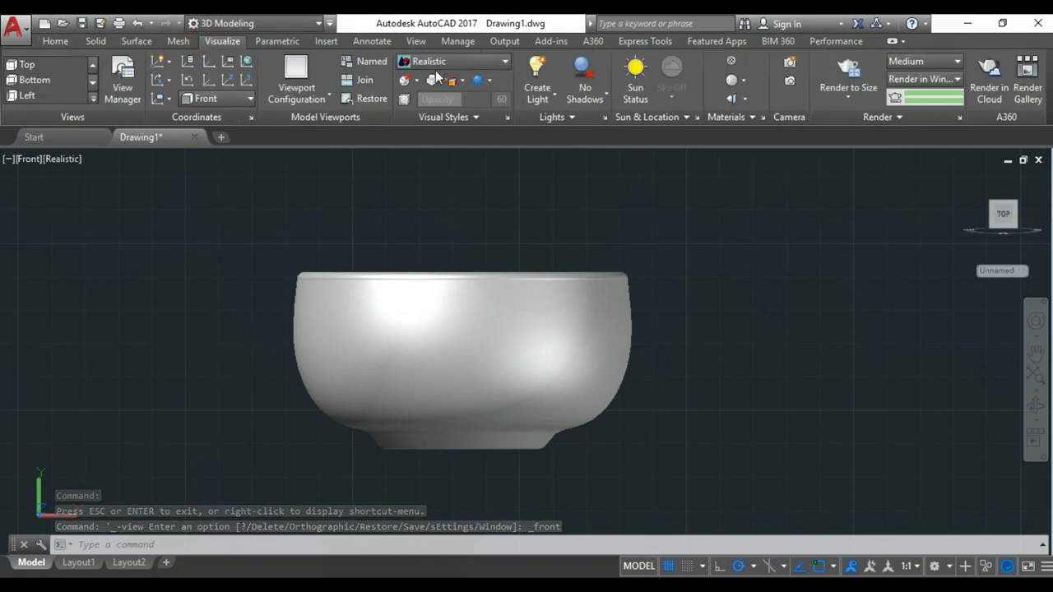
left_click(729, 64)
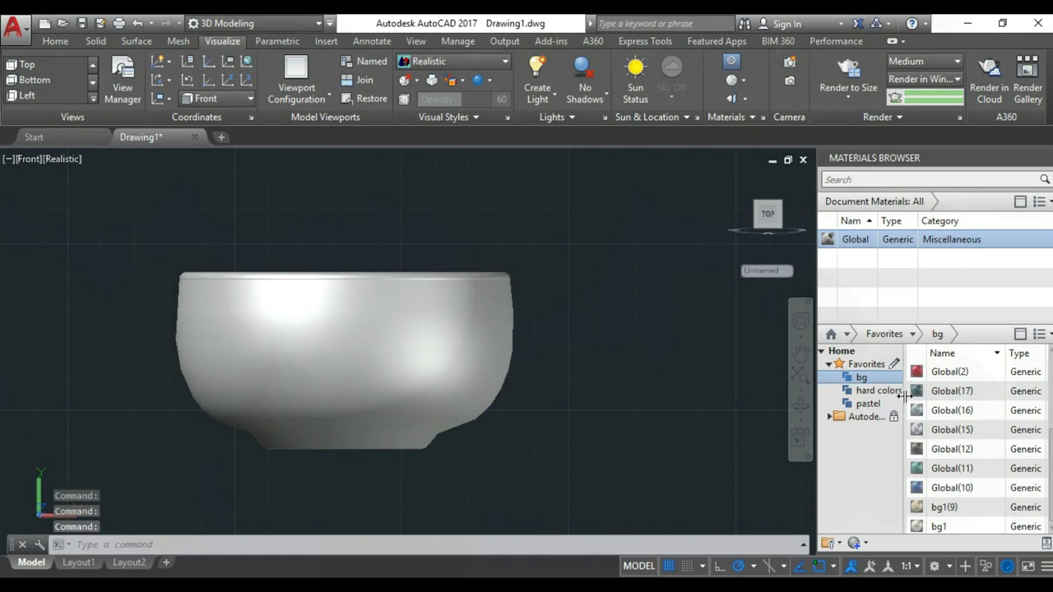
scroll(984, 415, "up", 1)
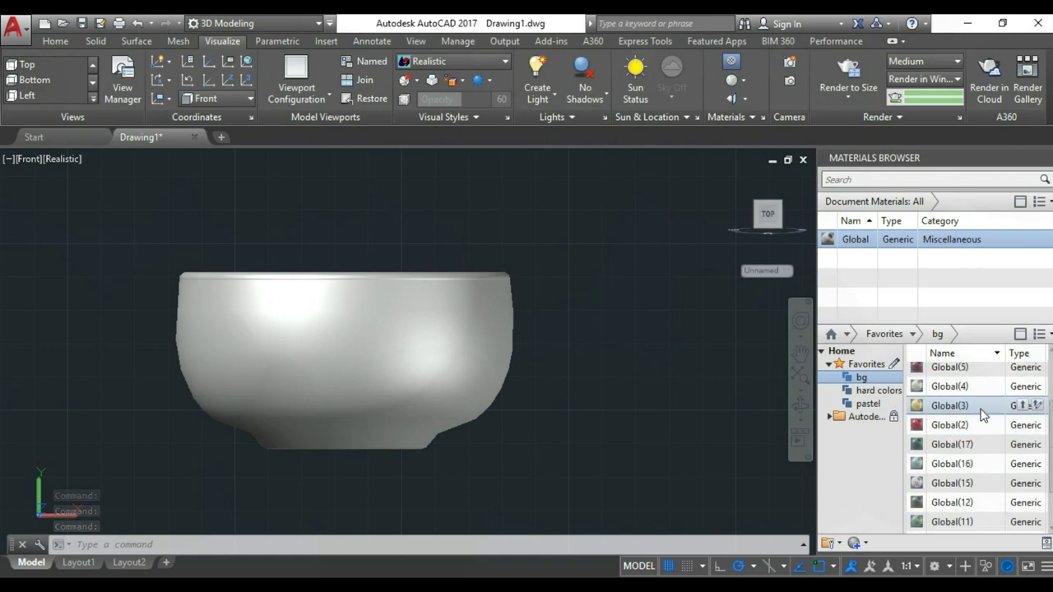
scroll(979, 478, "up", 1)
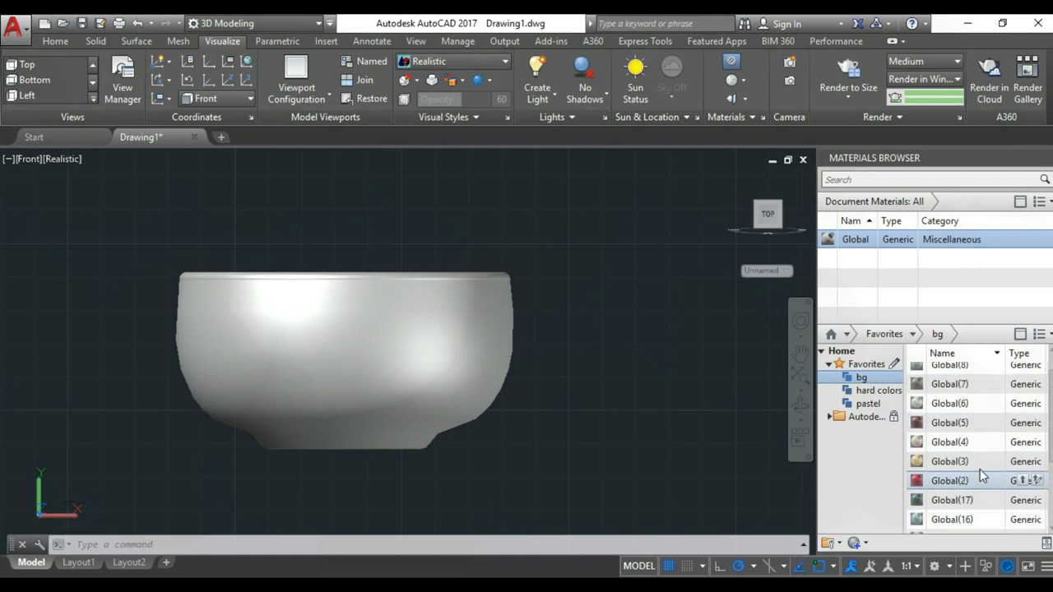
scroll(978, 403, "down", 1)
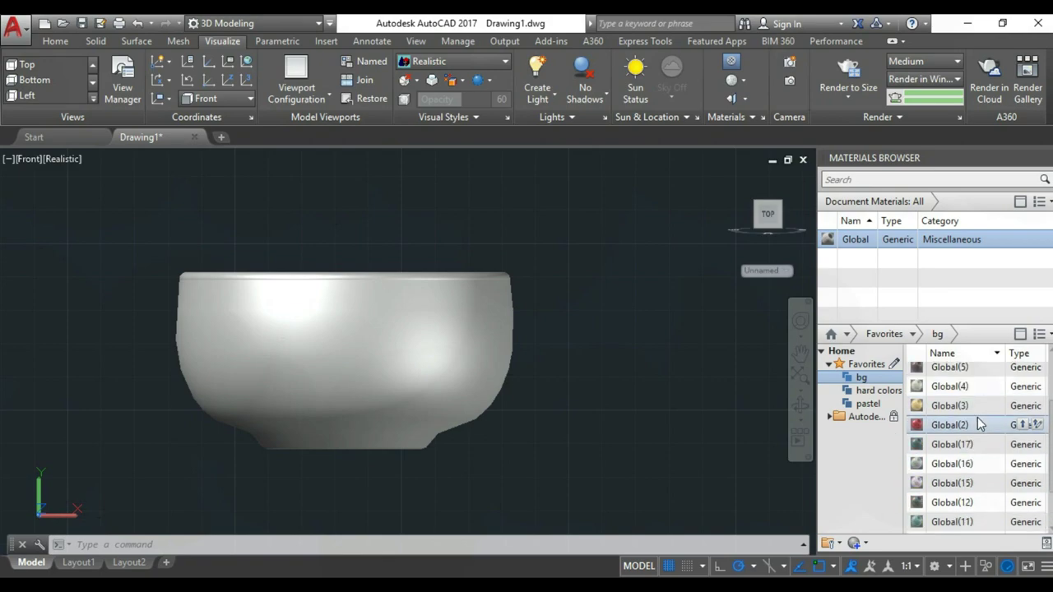
scroll(979, 423, "down", 1)
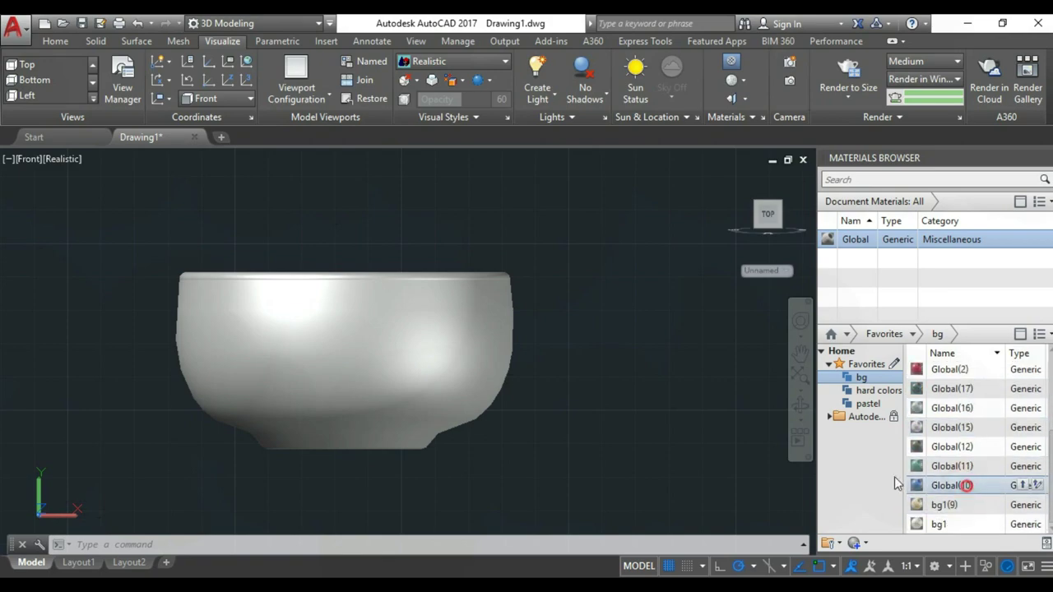
- Apply the Global(10) material to the bowl, add it to the drawing, and choose spherical mapping
left_click_drag(344, 335, 371, 360)
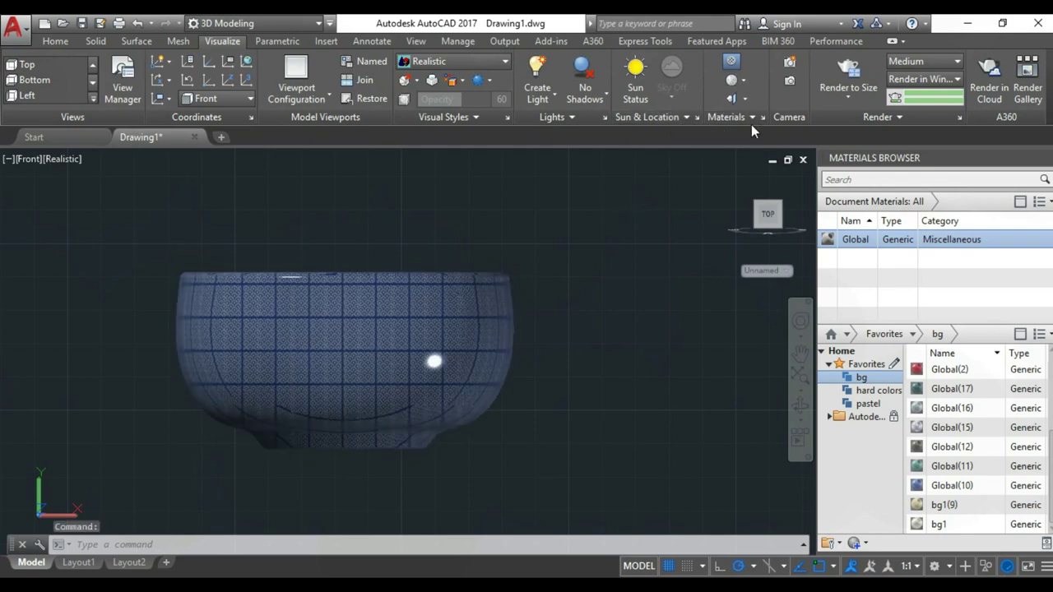
left_click_drag(748, 102, 745, 101)
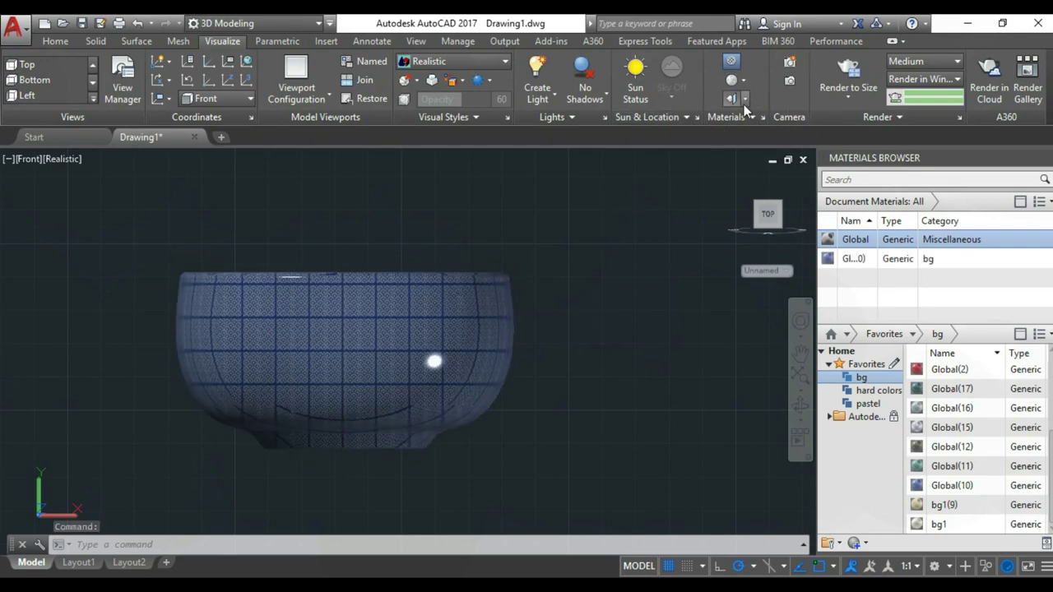
left_click(745, 100)
left_click(764, 216)
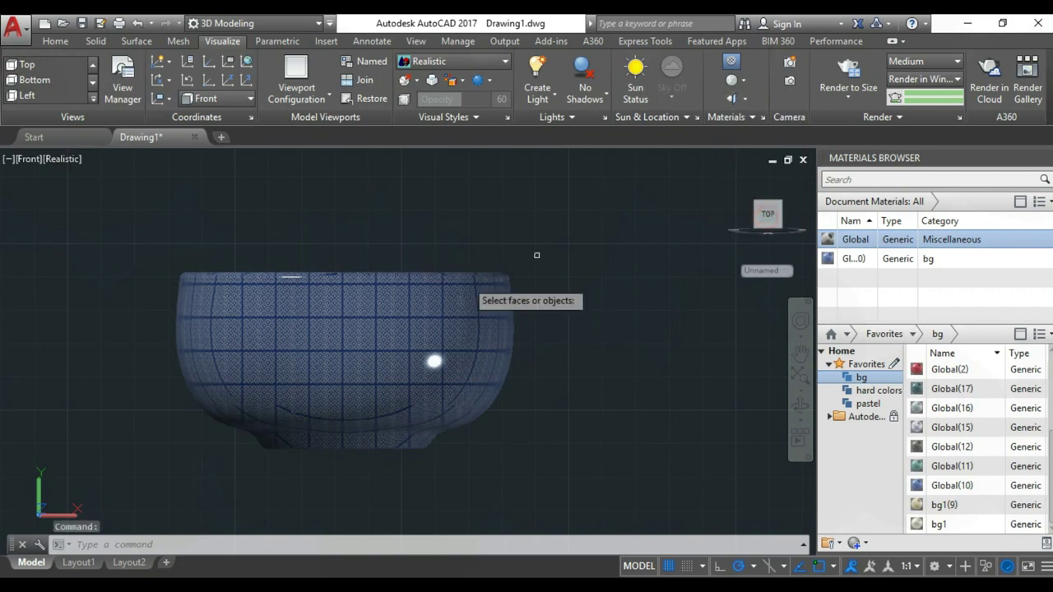
left_click(391, 326)
- Shift the spherical mapping gizmo upward on the bowl and accept the mapping
key("Return")
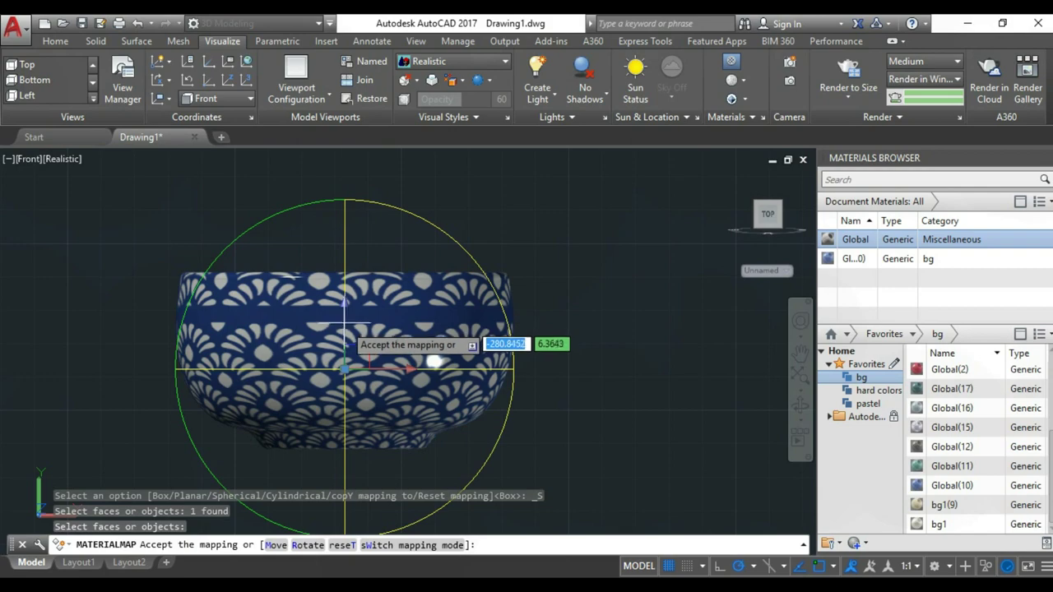
mouse_move(345, 329)
left_mouse_down()
mouse_move(387, 317)
mouse_move(405, 333)
left_mouse_up()
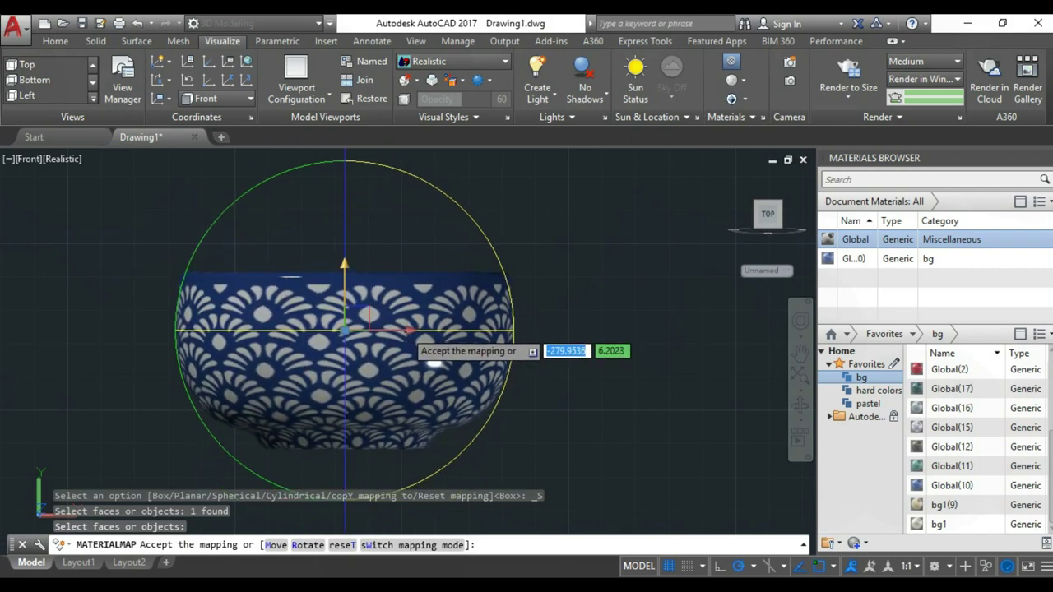
left_click_drag(405, 332, 405, 331)
key("Return")
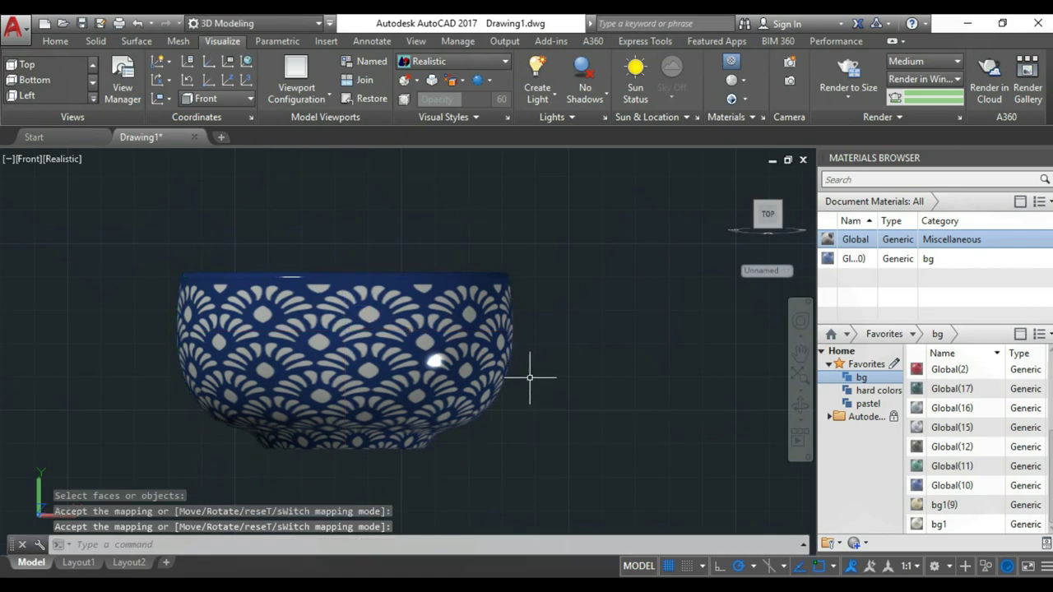
scroll(536, 371, "down", 2)
- Close the Materials Browser and orbit the view to tilt the bowl, revealing its patterned interior
left_click(1050, 145)
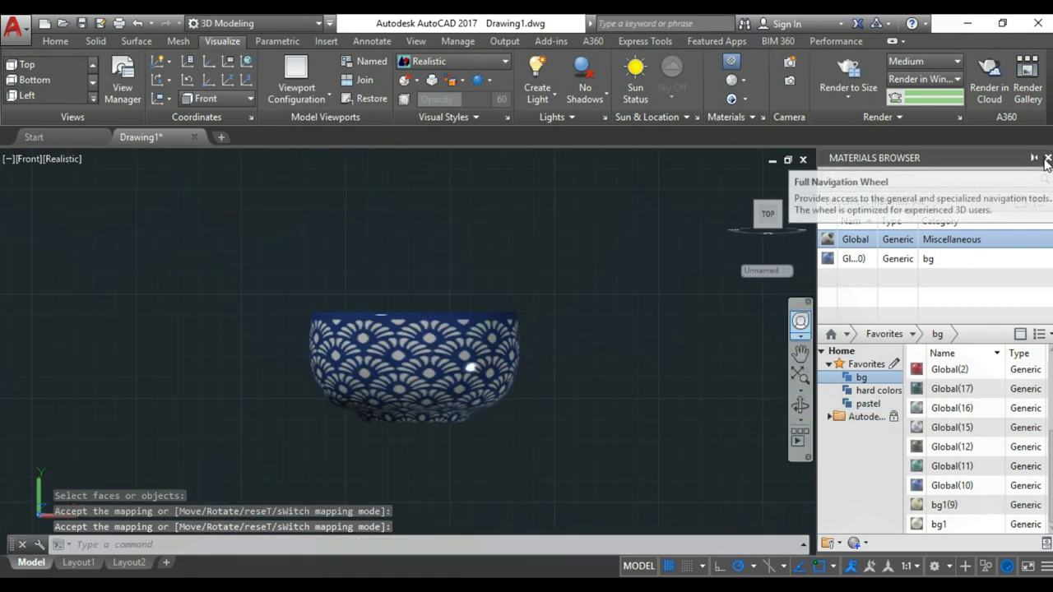
scroll(565, 392, "up", 2)
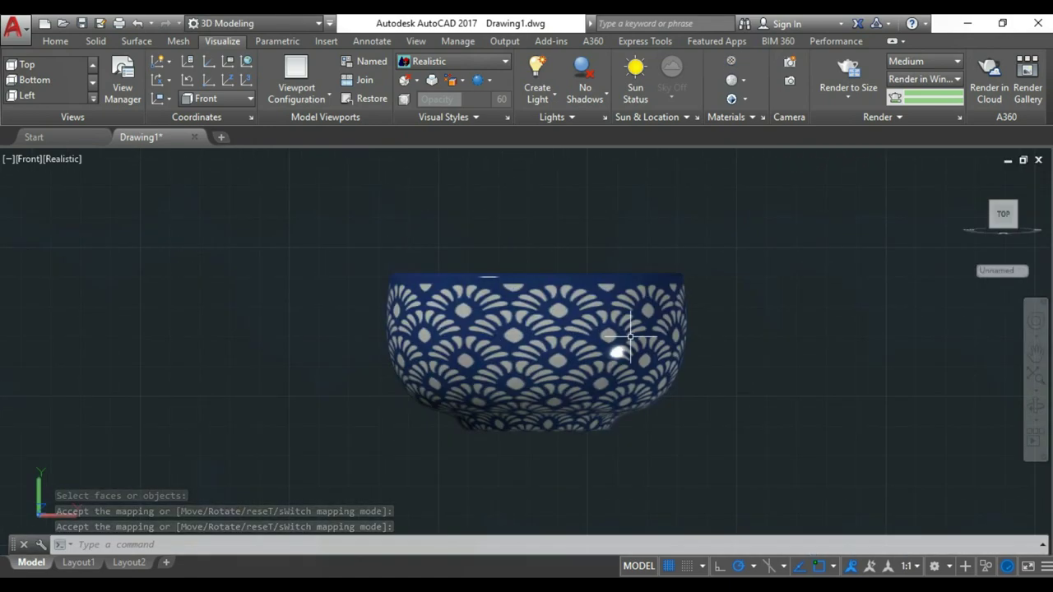
left_click(1034, 403)
mouse_move(678, 259)
left_mouse_down()
mouse_move(421, 314)
mouse_move(390, 193)
mouse_move(578, 181)
mouse_move(691, 324)
mouse_move(713, 298)
mouse_move(664, 325)
left_mouse_up()
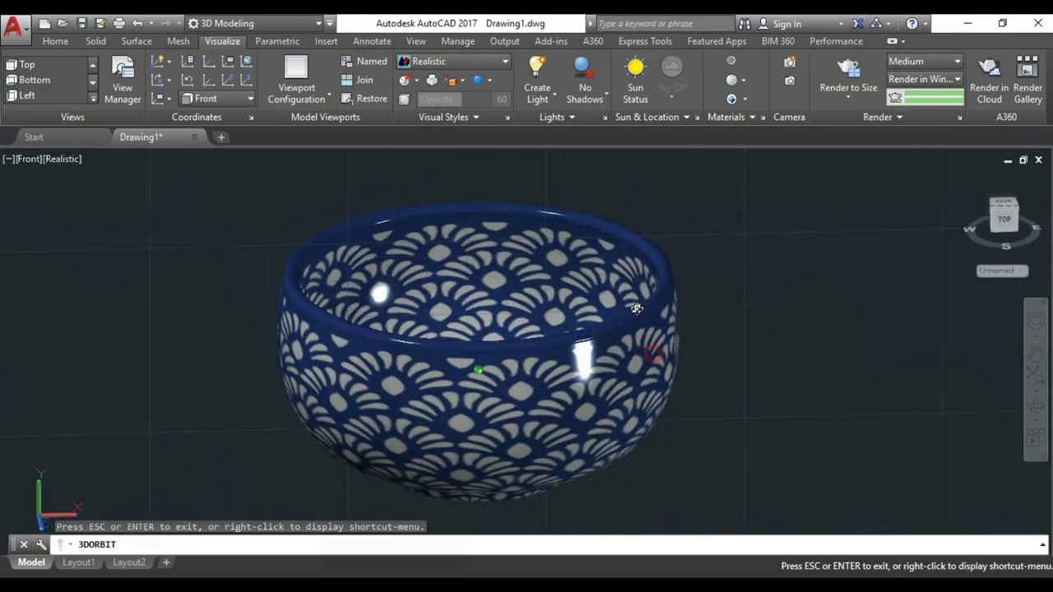
scroll(664, 325, "down", 1)
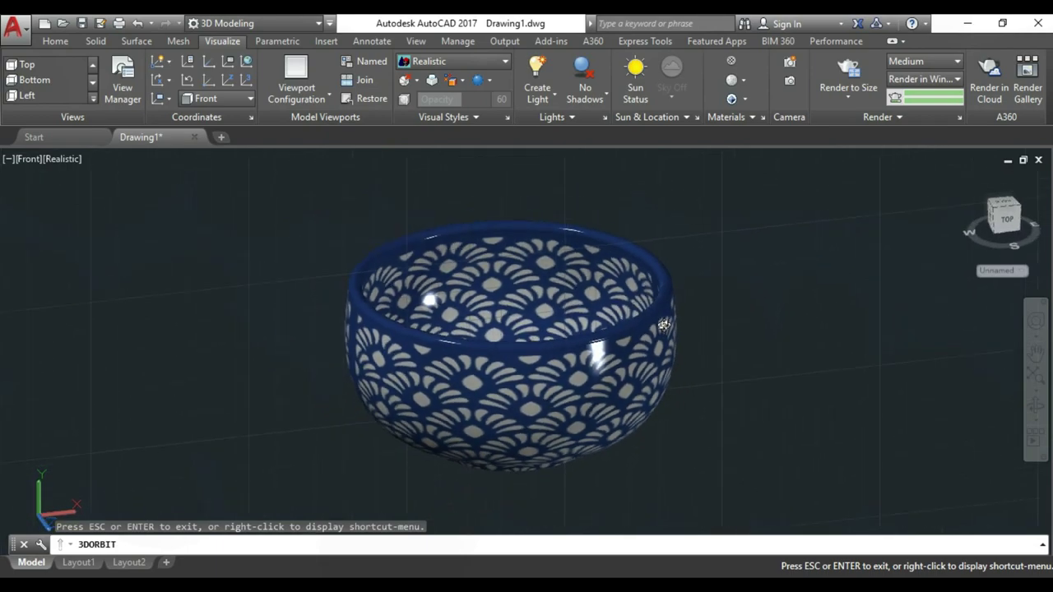